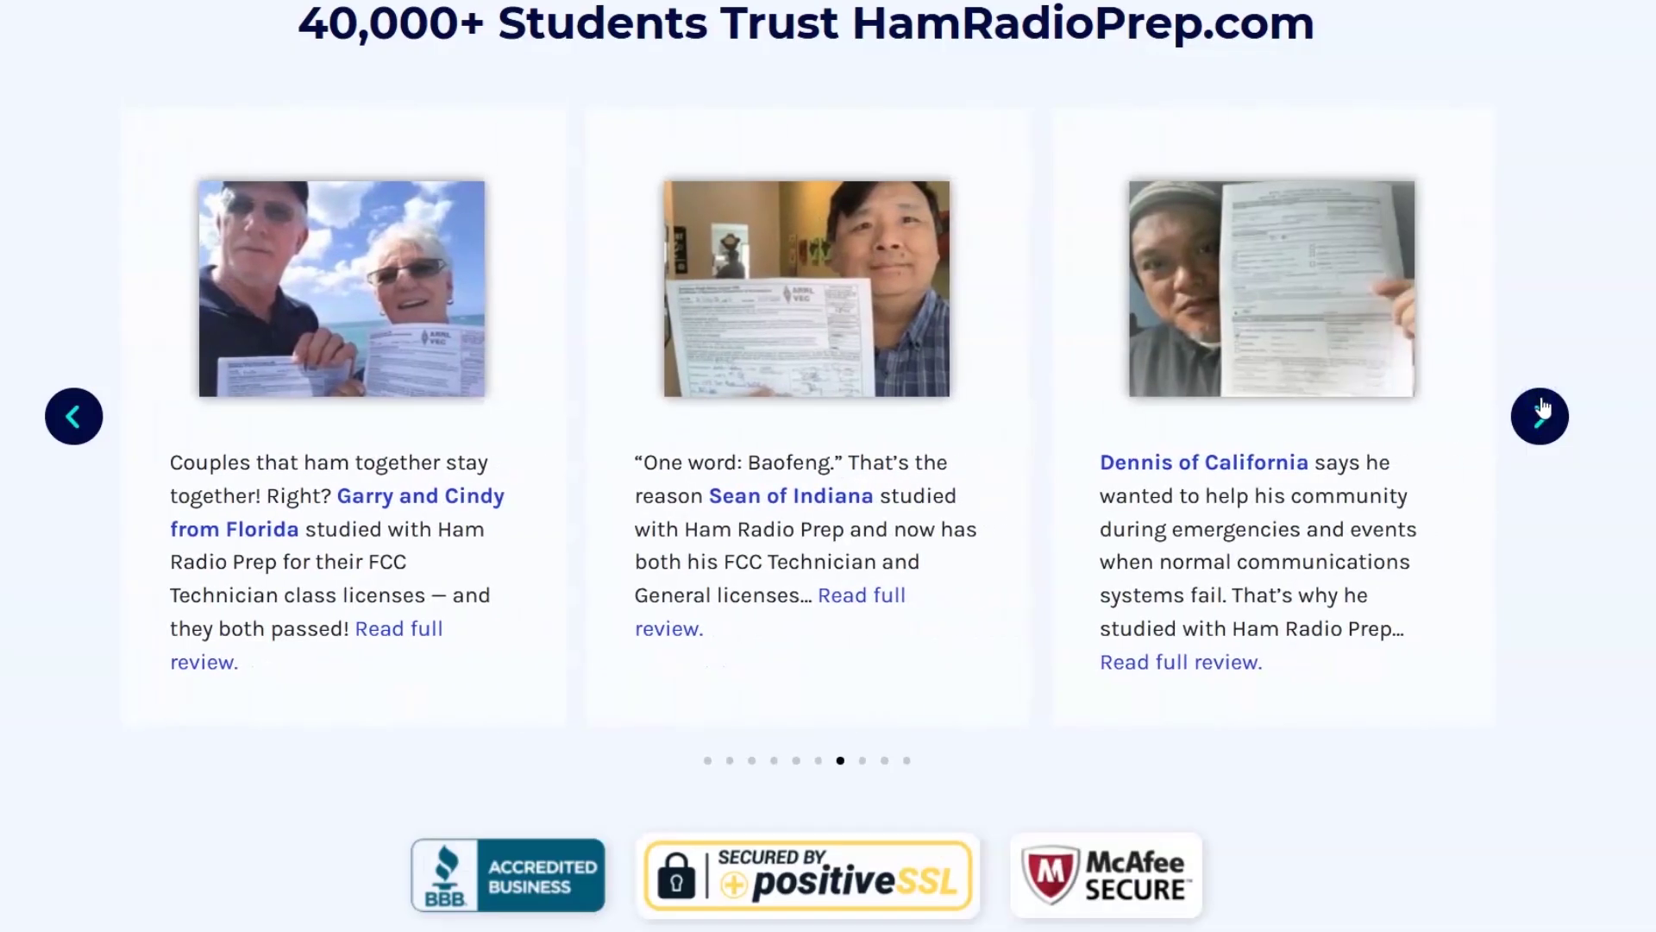
Advance the HamRadioPrep.com student testimonial carousel by three cards
{"action": "left_click", "coordinate": [1543, 408]}
{"action": "left_click", "coordinate": [1543, 408]}
{"action": "left_click", "coordinate": [1542, 407]}
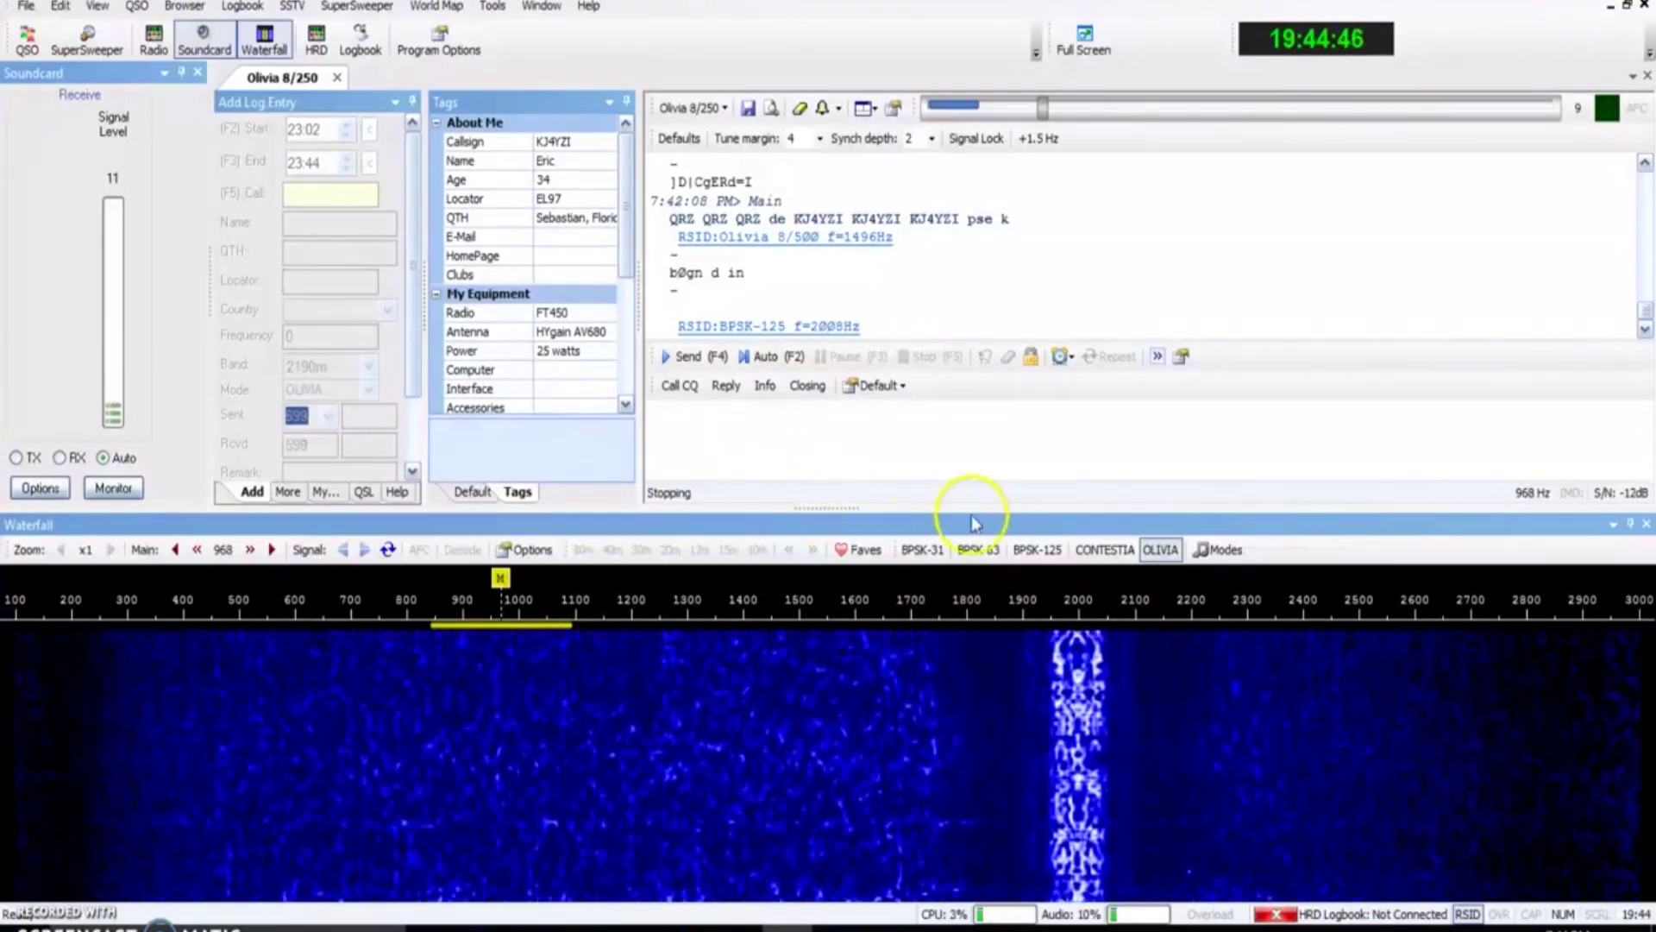
{"action": "left_click", "coordinate": [1165, 550]}
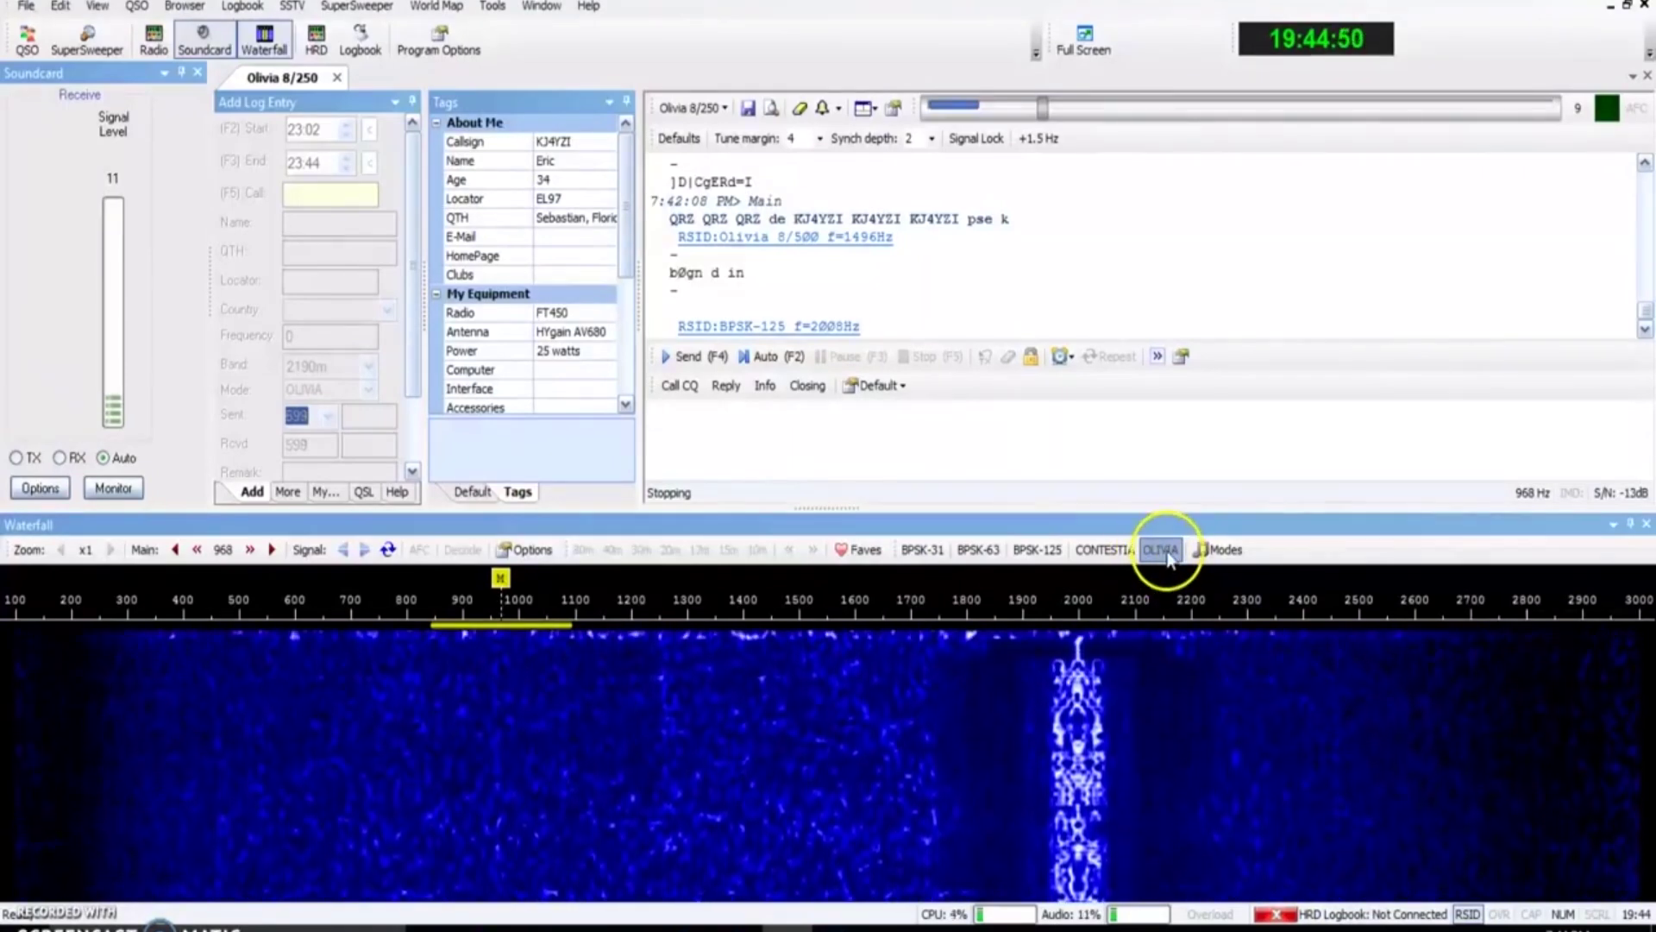
{"action": "left_click", "coordinate": [1109, 471]}
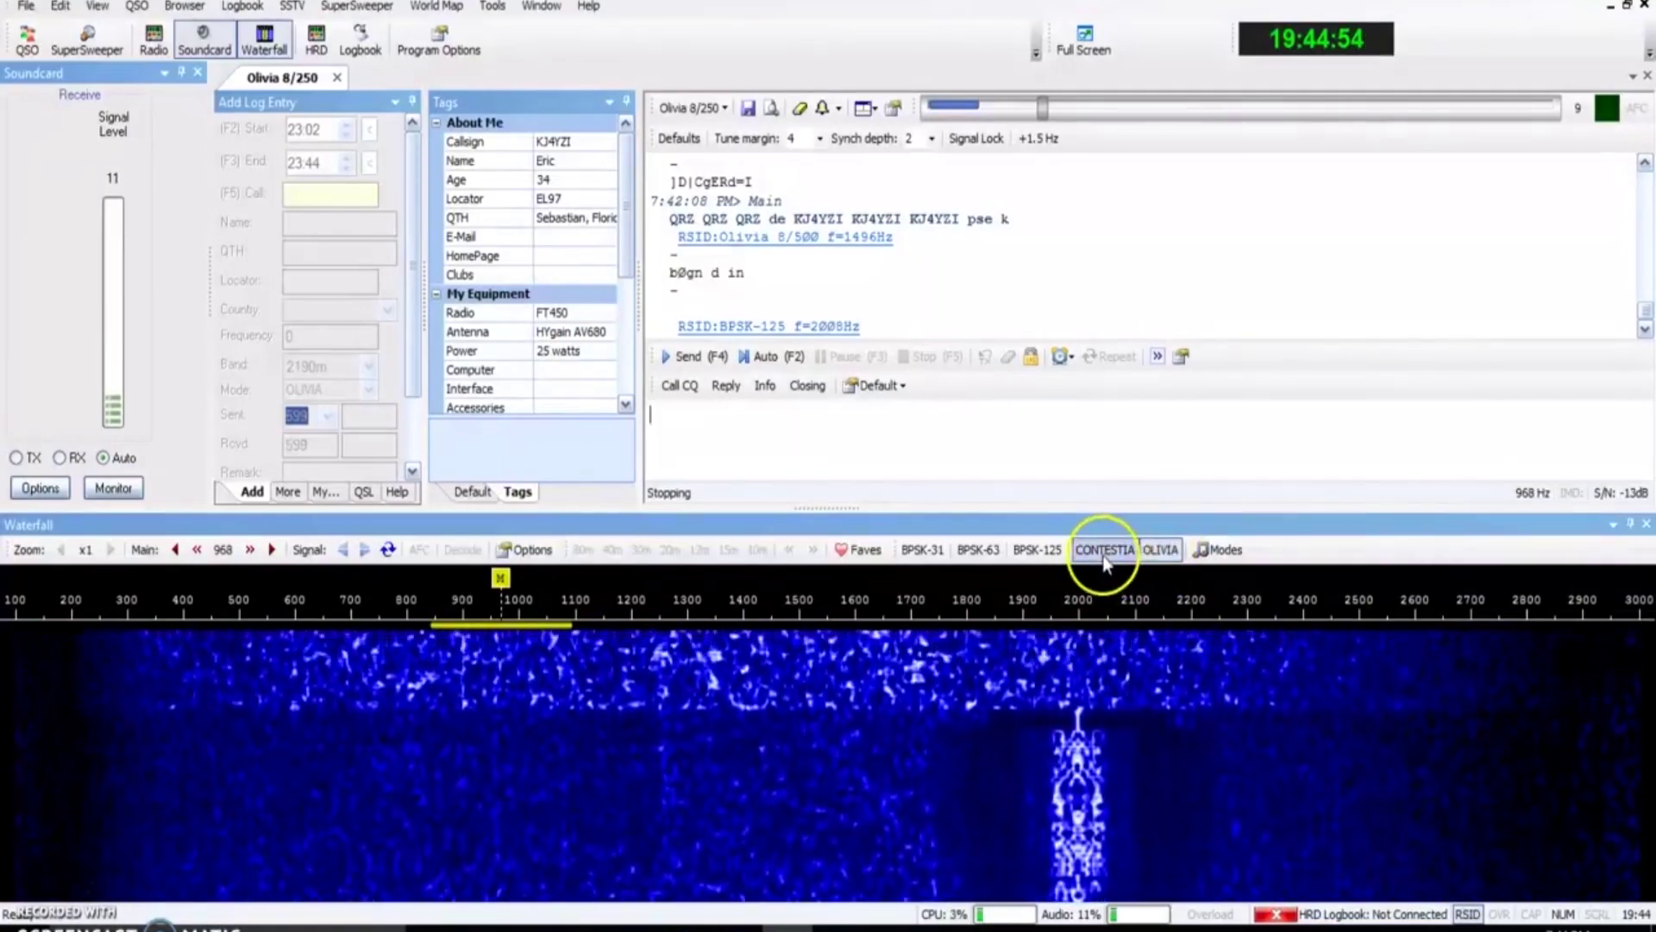
{"action": "left_click", "coordinate": [1153, 552]}
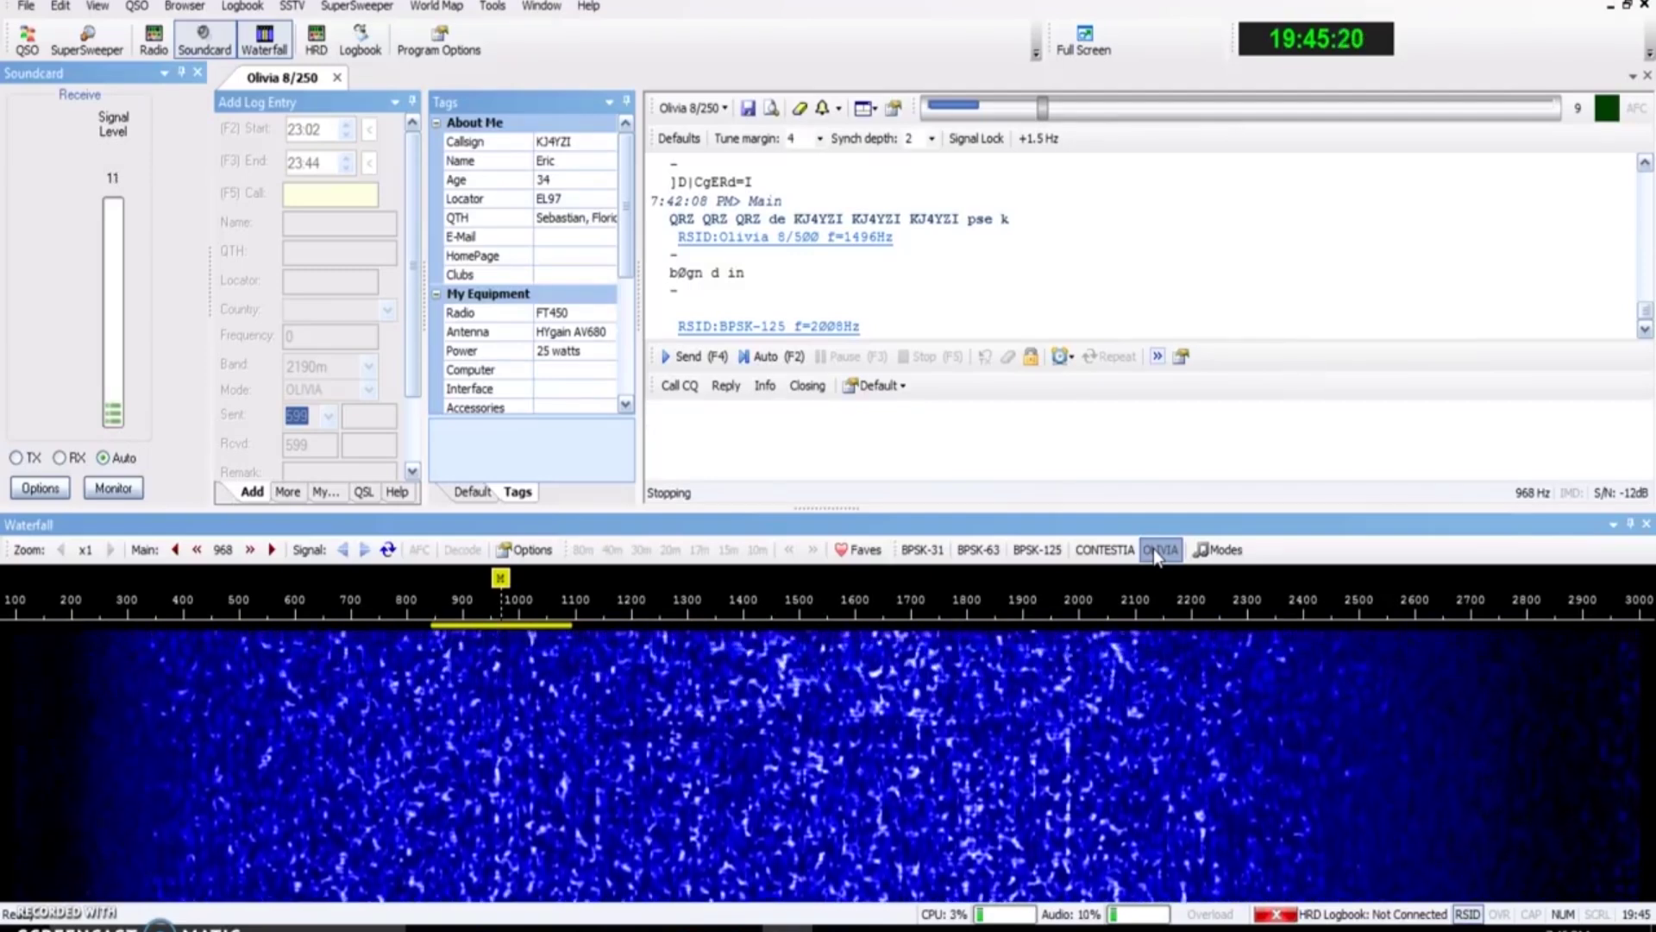
{"action": "left_click", "coordinate": [1162, 556]}
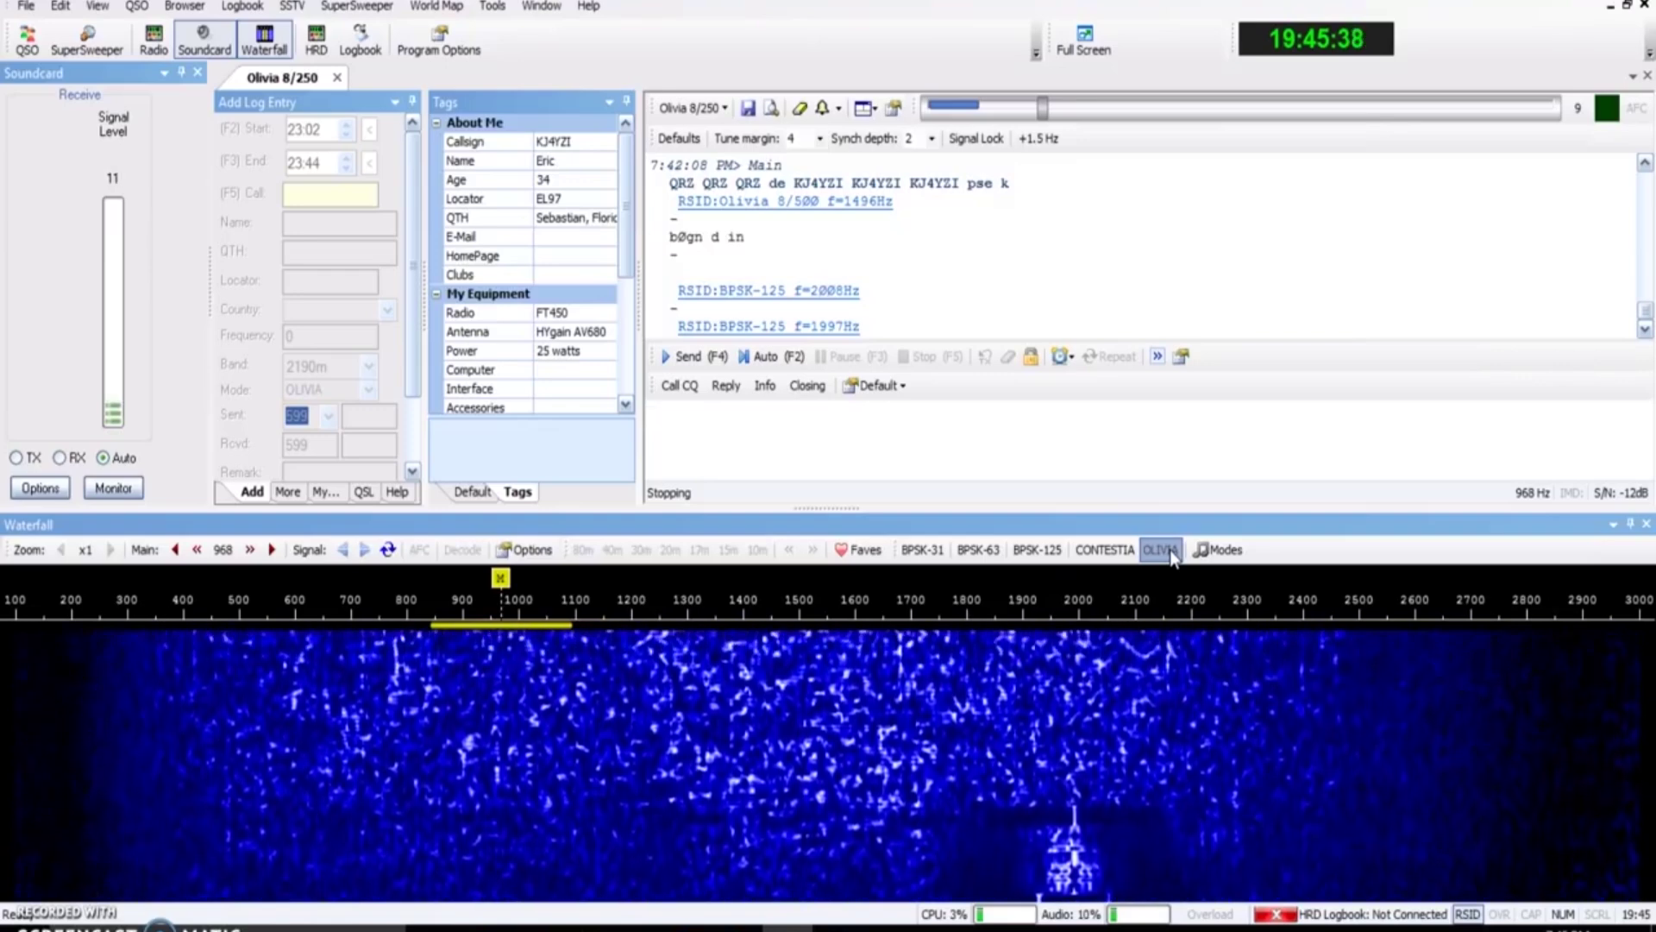
Compare Contestia and Olivia on the waterfall, then show the Olivia submode list with 8/250 checked
{"action": "left_click", "coordinate": [1117, 554]}
{"action": "left_click", "coordinate": [1162, 555]}
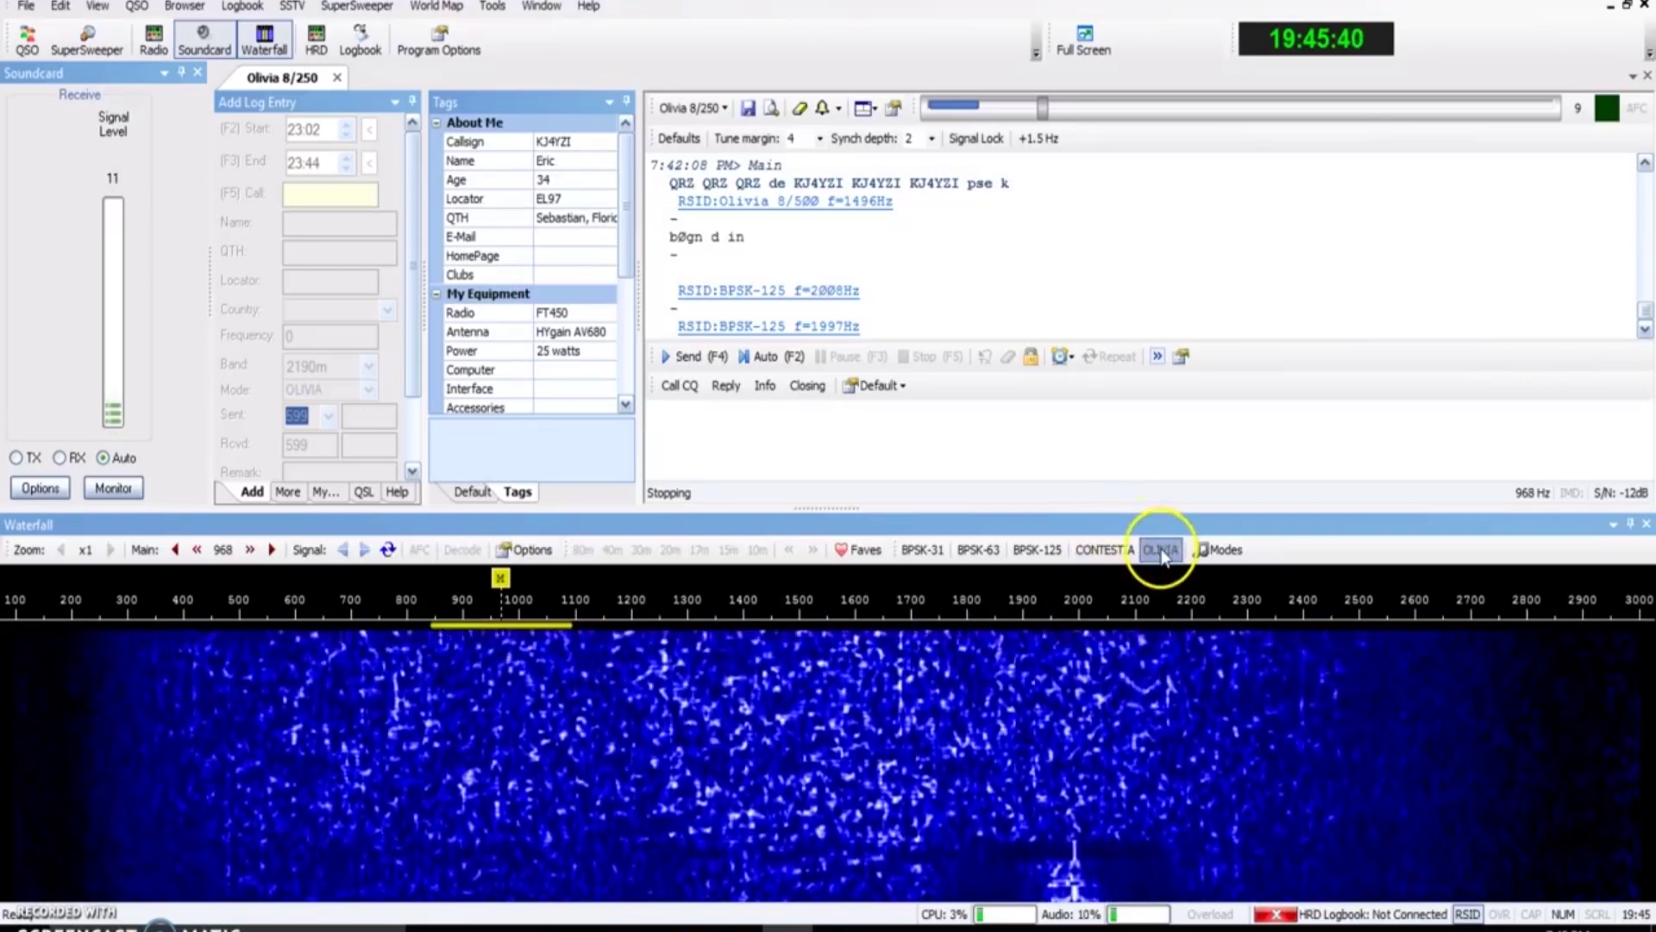
{"action": "left_click", "coordinate": [1115, 556]}
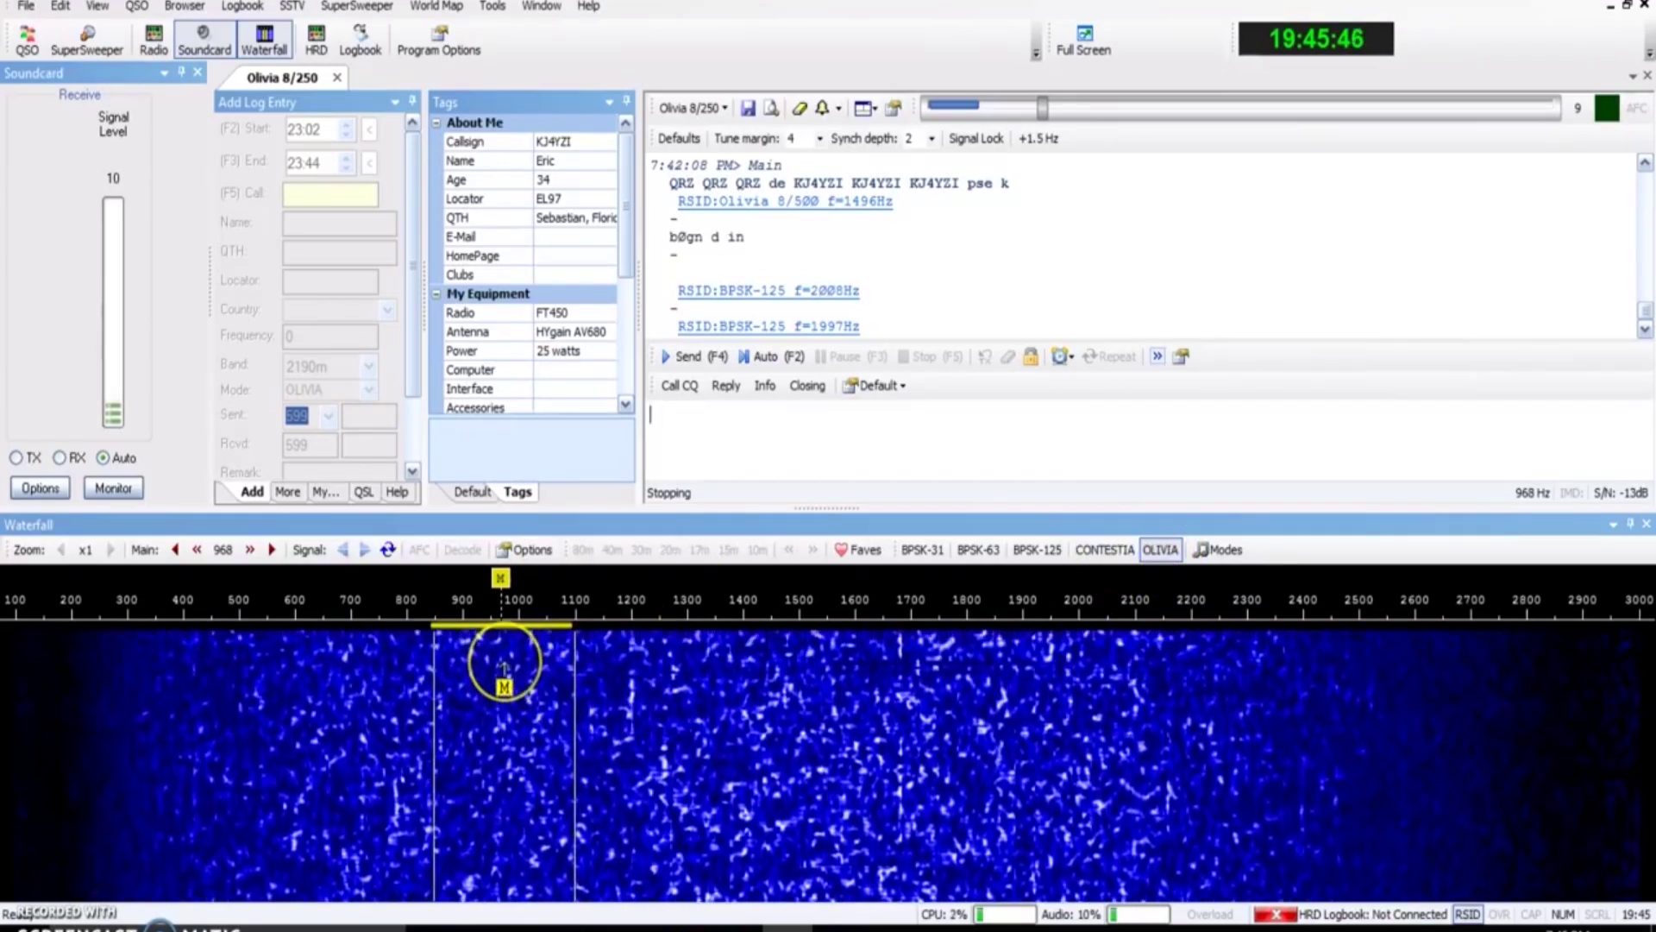
{"action": "left_click", "coordinate": [1159, 550]}
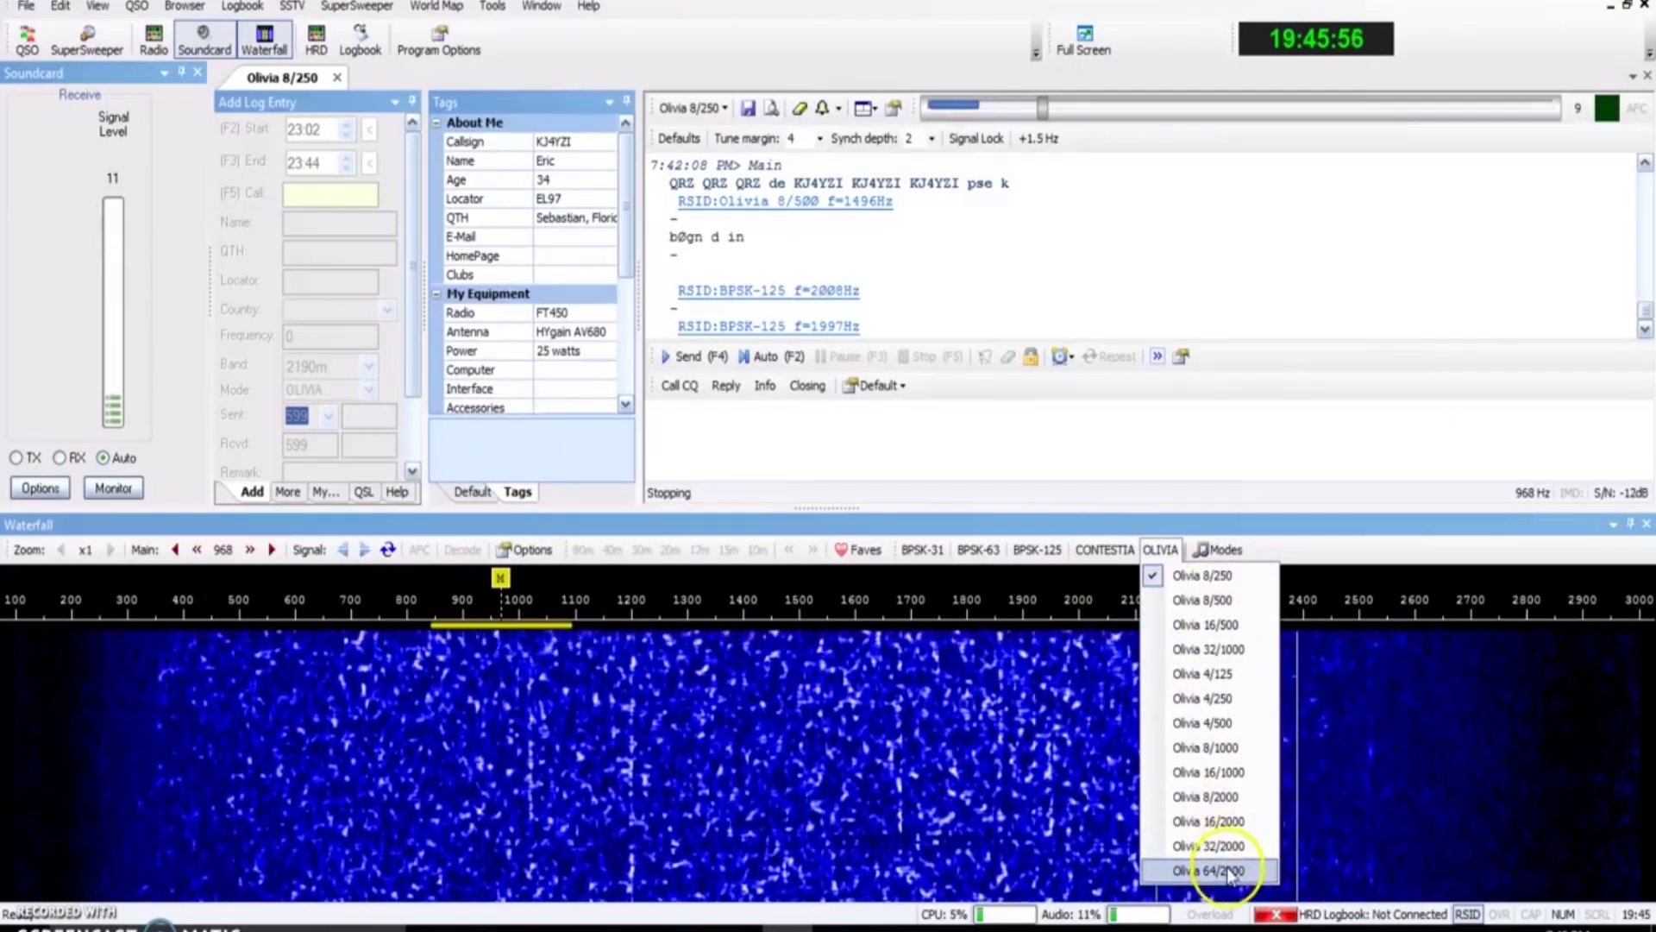
Review the Contestia submode list, then bring up the hflink.com Olivia frequencies page
{"action": "left_click", "coordinate": [1108, 550]}
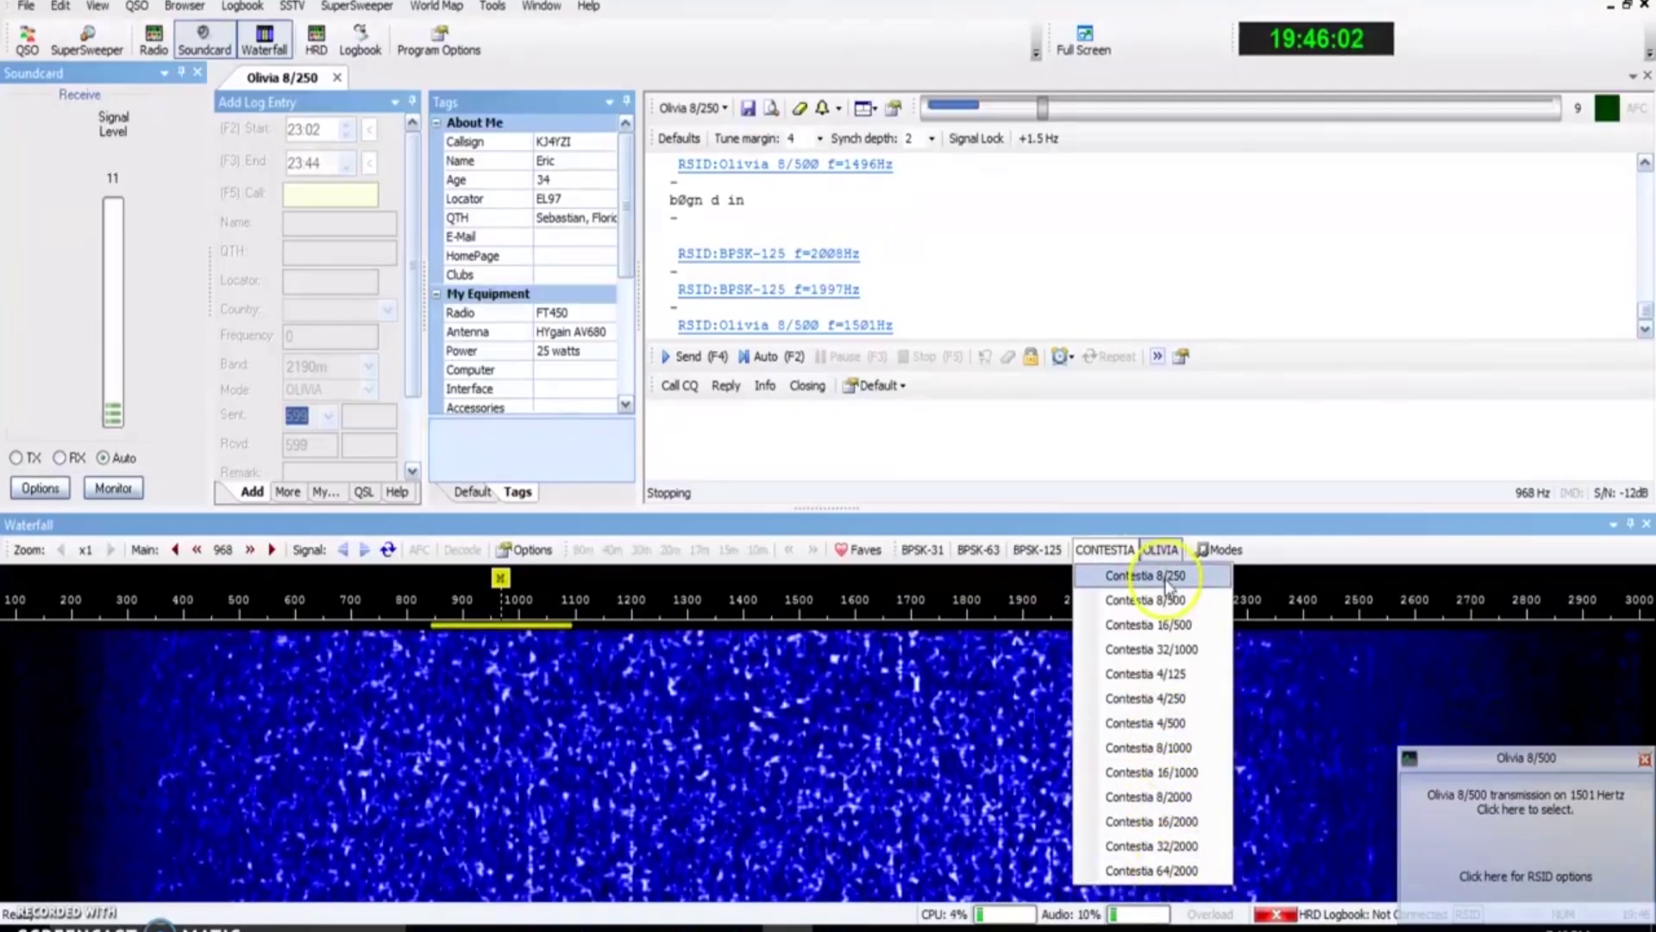
{"action": "left_click", "coordinate": [734, 925]}
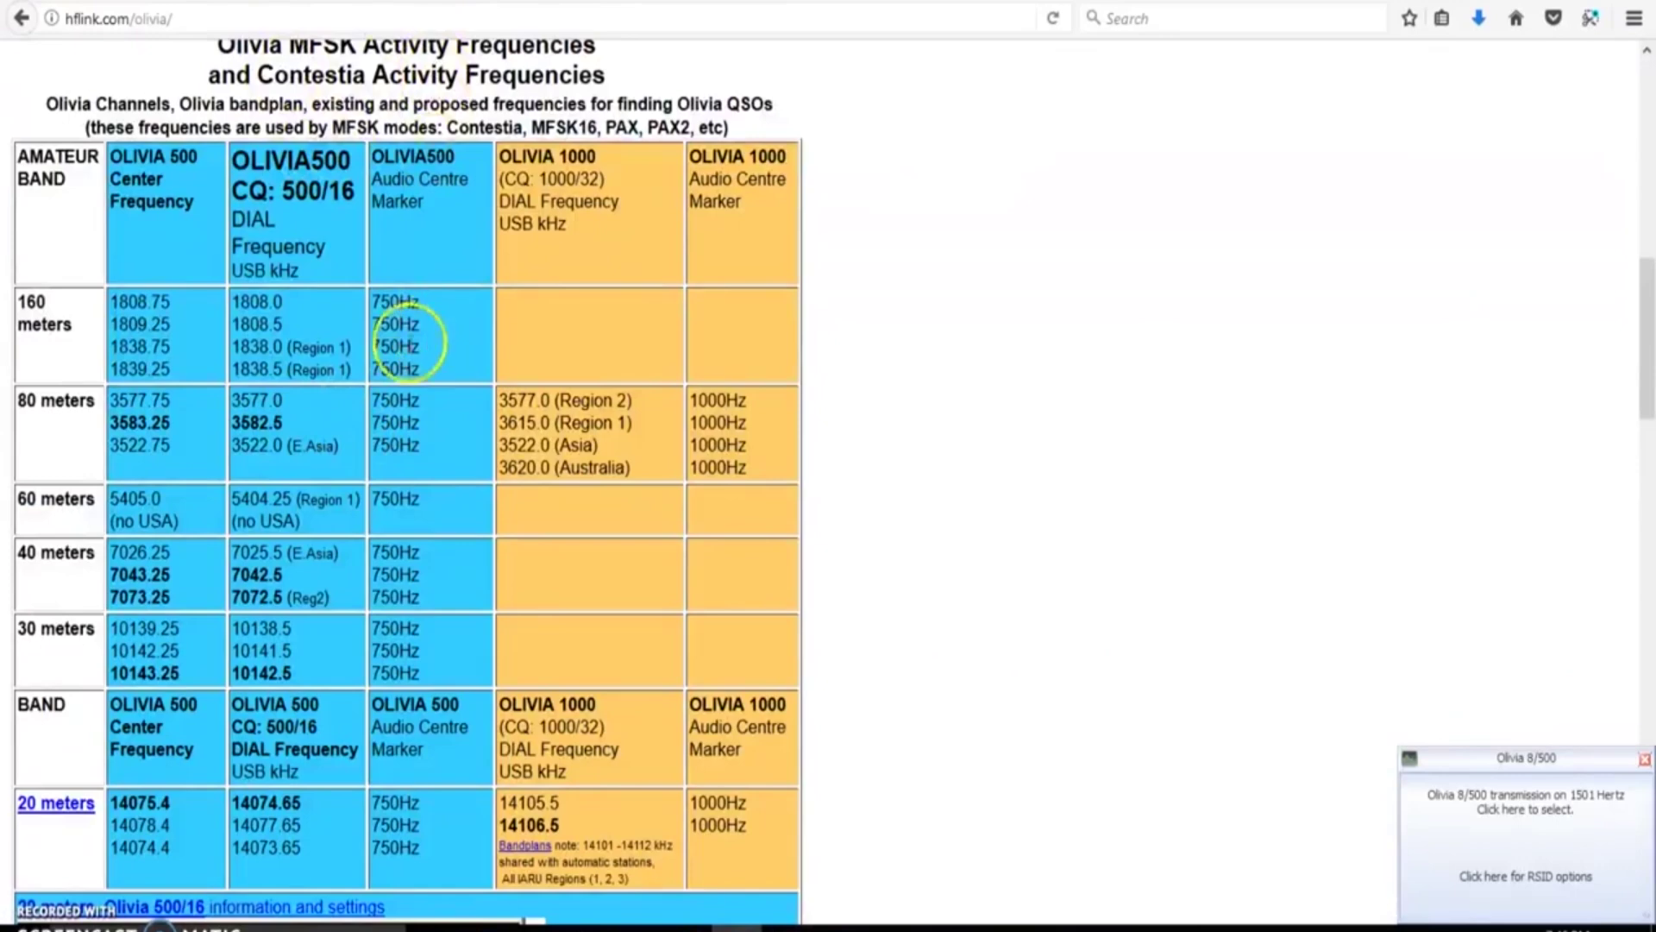
Scroll through the hflink.com Olivia/Contestia frequency table, then return to DM780
{"action": "scroll", "coordinate": [307, 351], "scroll_direction": "down", "scroll_amount": 3}
{"action": "scroll", "coordinate": [334, 488], "scroll_direction": "up", "scroll_amount": 2}
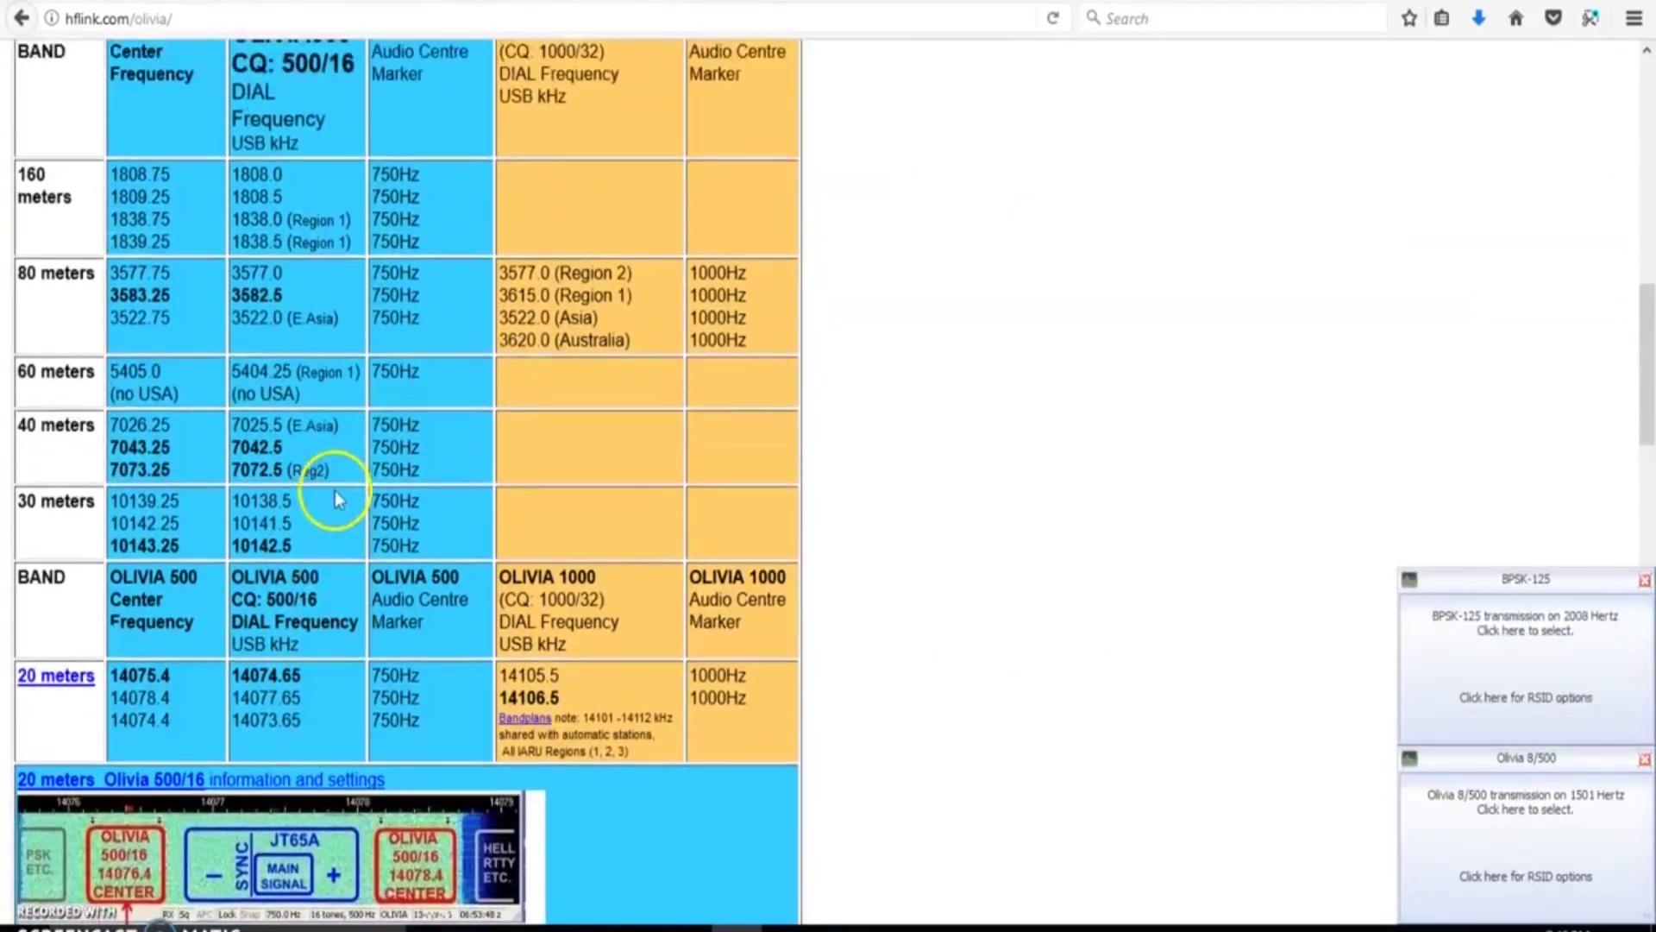
{"action": "key", "text": "alt+Tab"}
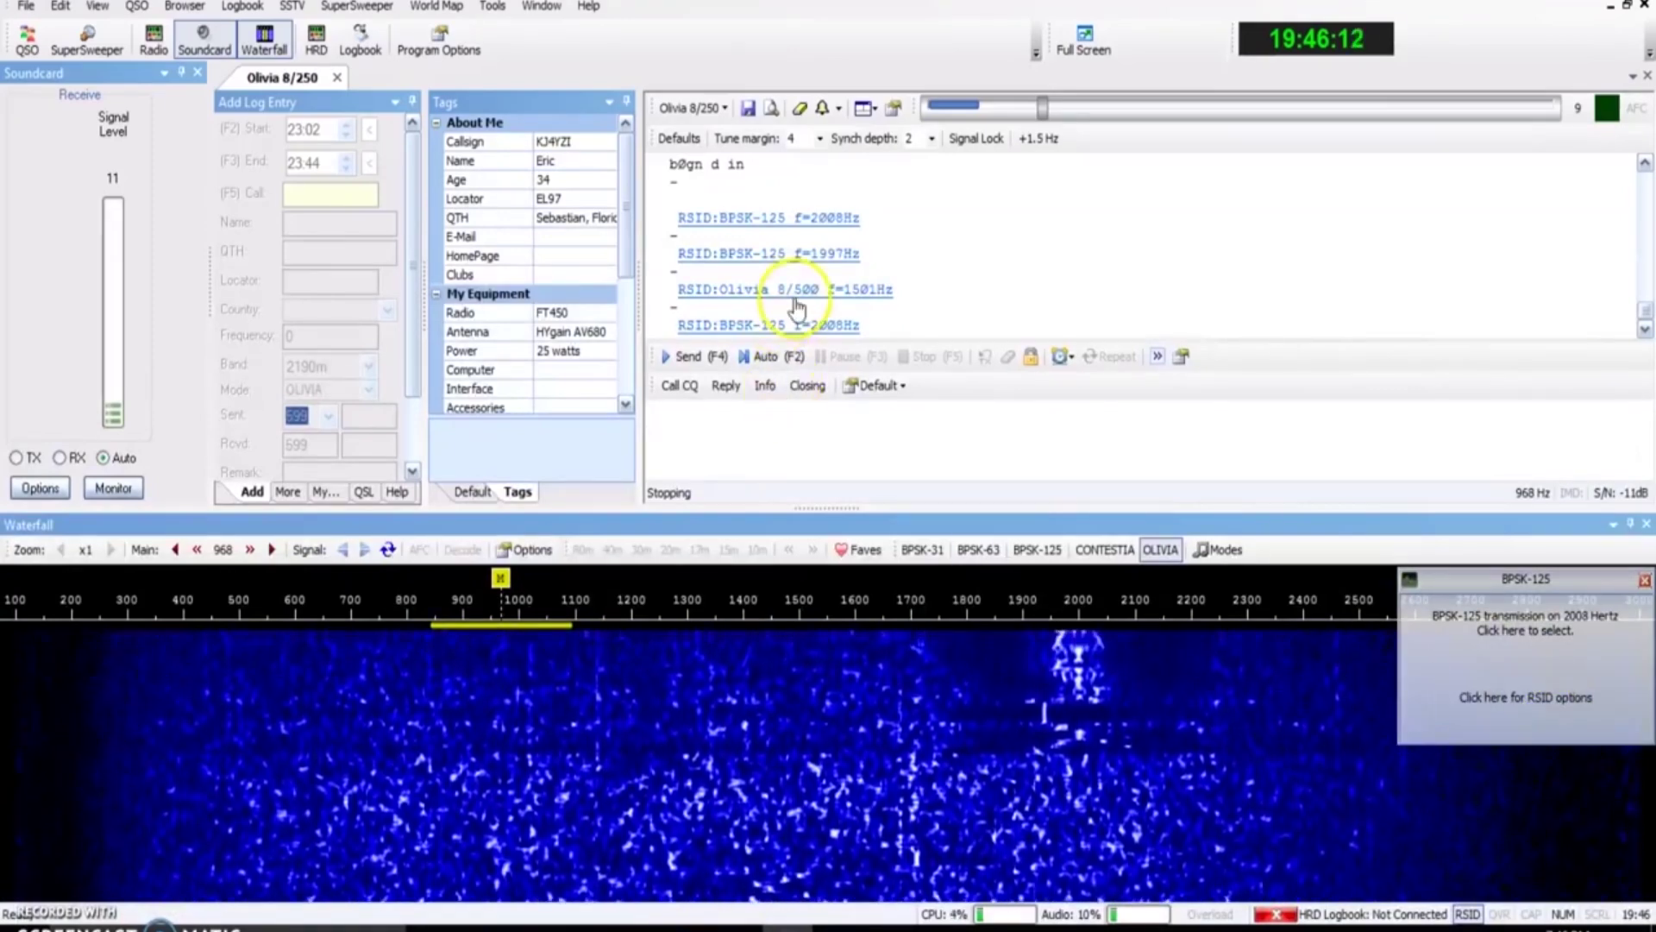
Switch the mode from Olivia 8/250 to Contestia 8/250 and start automatic transmission
{"action": "left_click", "coordinate": [1107, 552]}
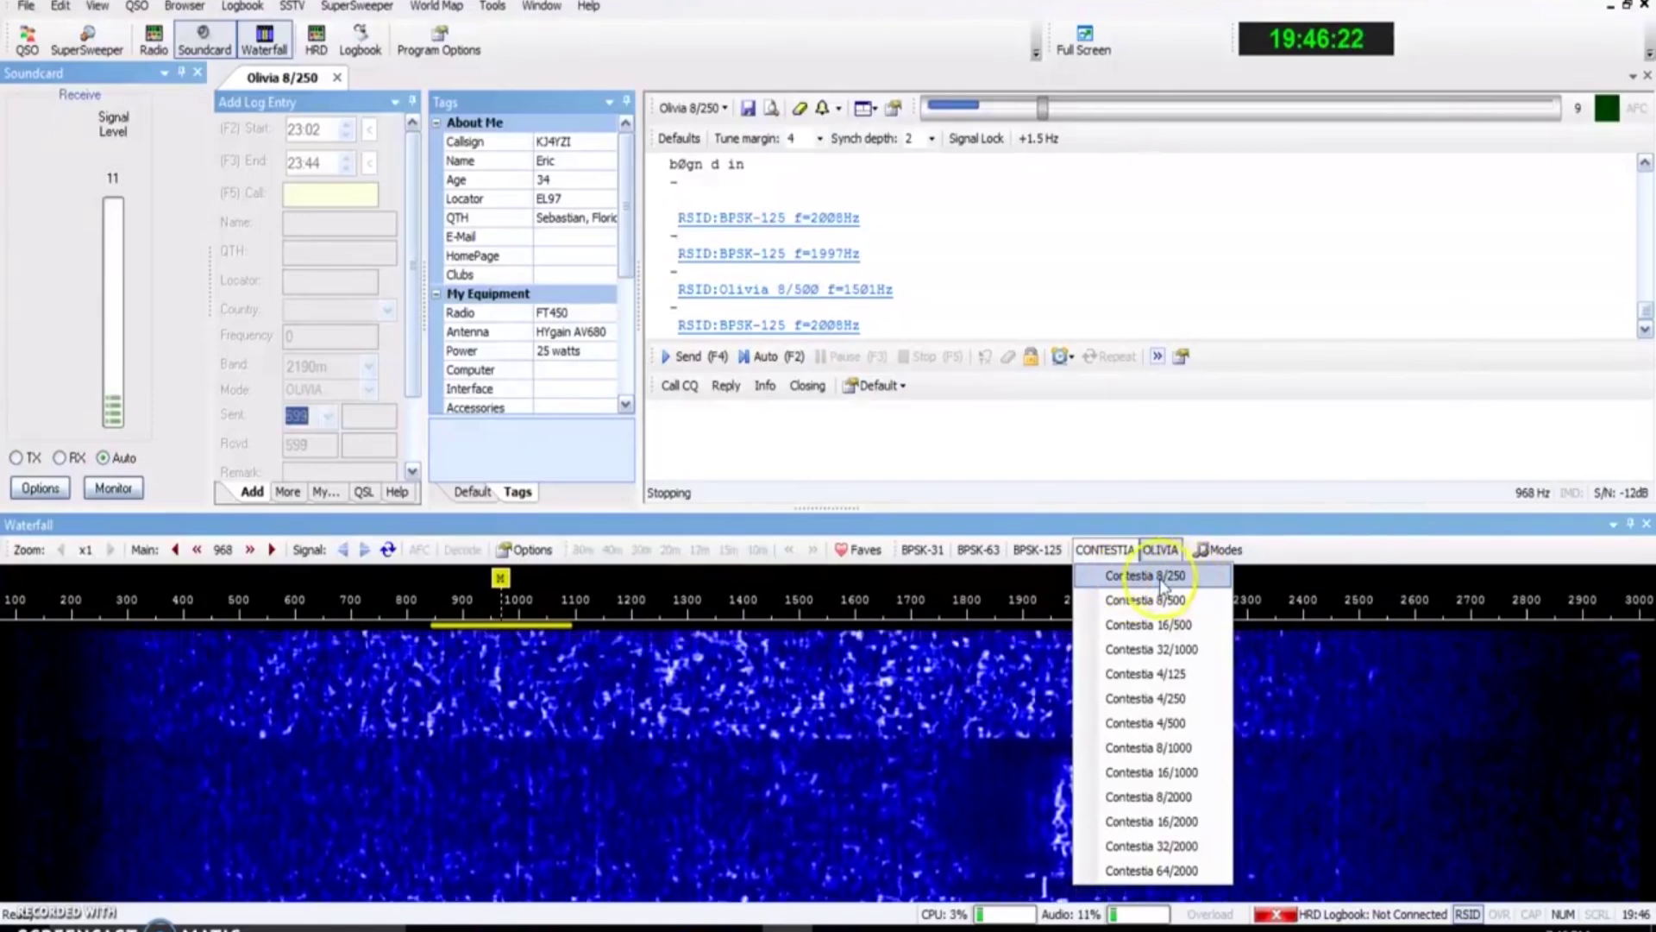
{"action": "left_click", "coordinate": [1160, 550]}
{"action": "left_click", "coordinate": [1160, 549]}
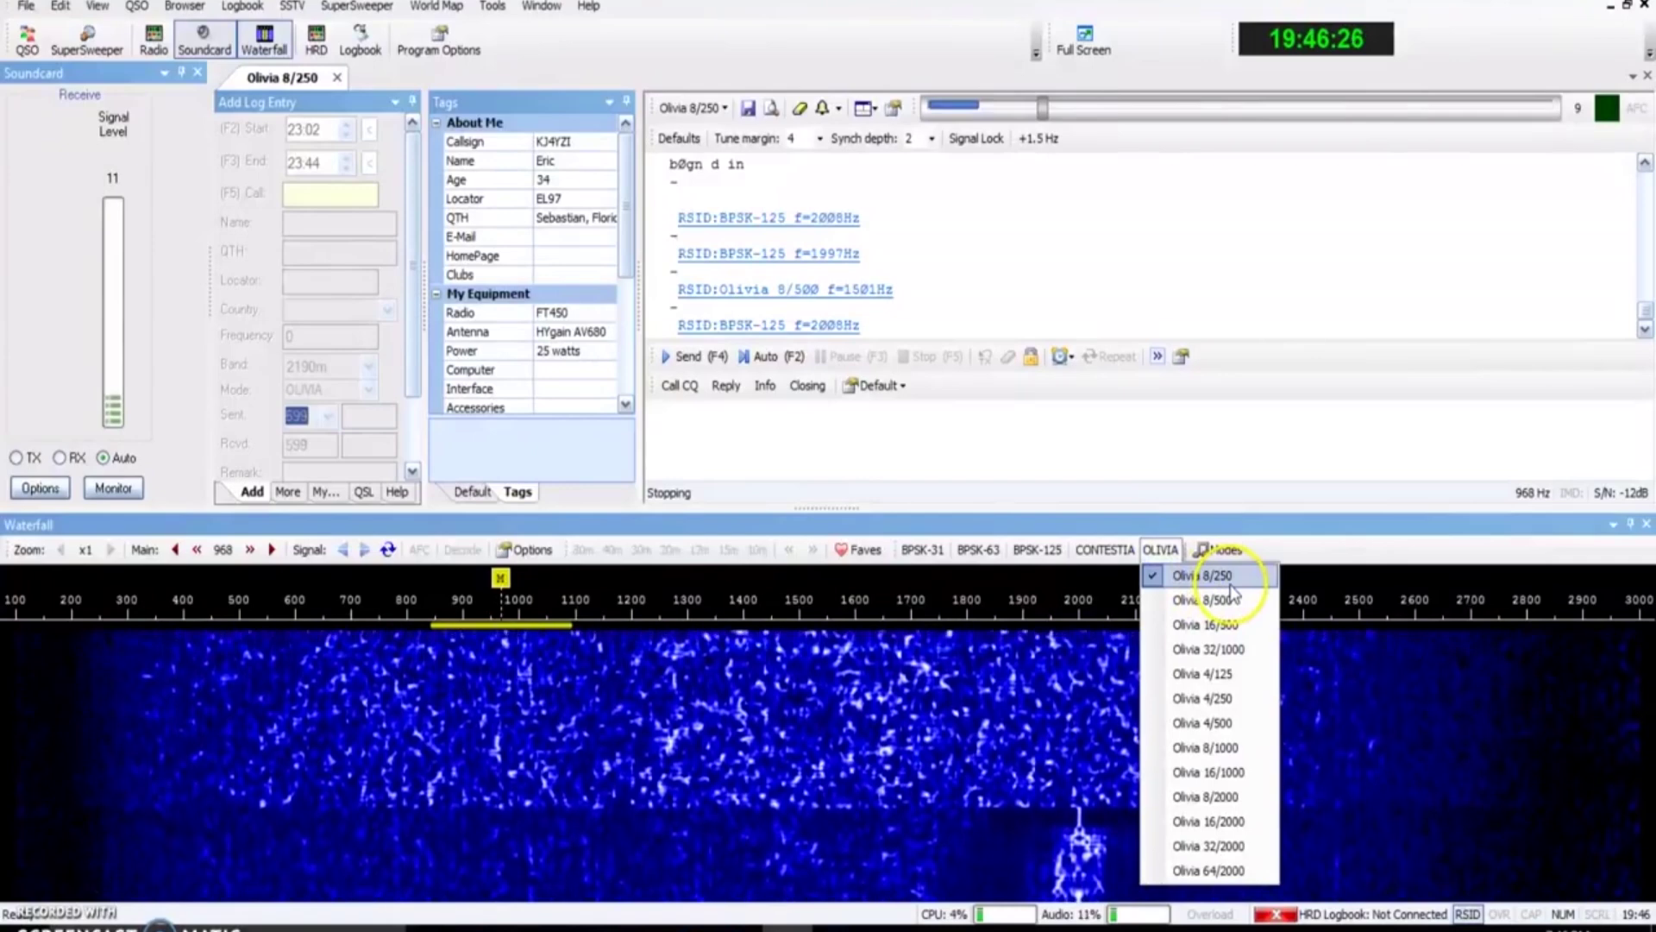
{"action": "left_click", "coordinate": [651, 677]}
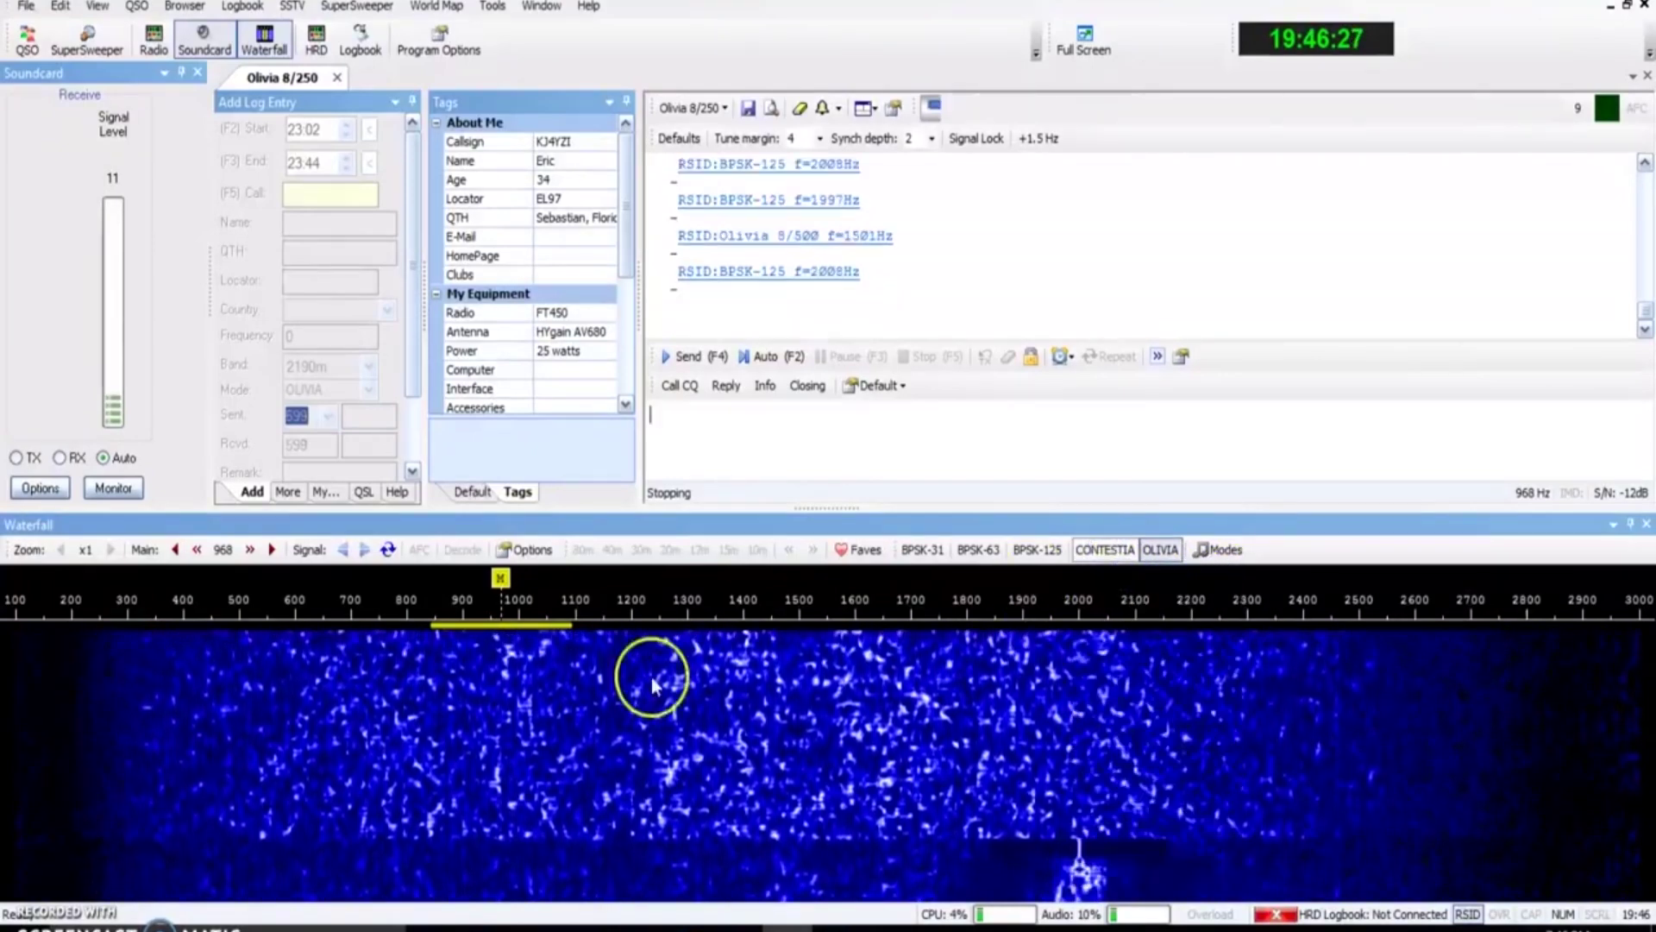
{"action": "left_click", "coordinate": [761, 357]}
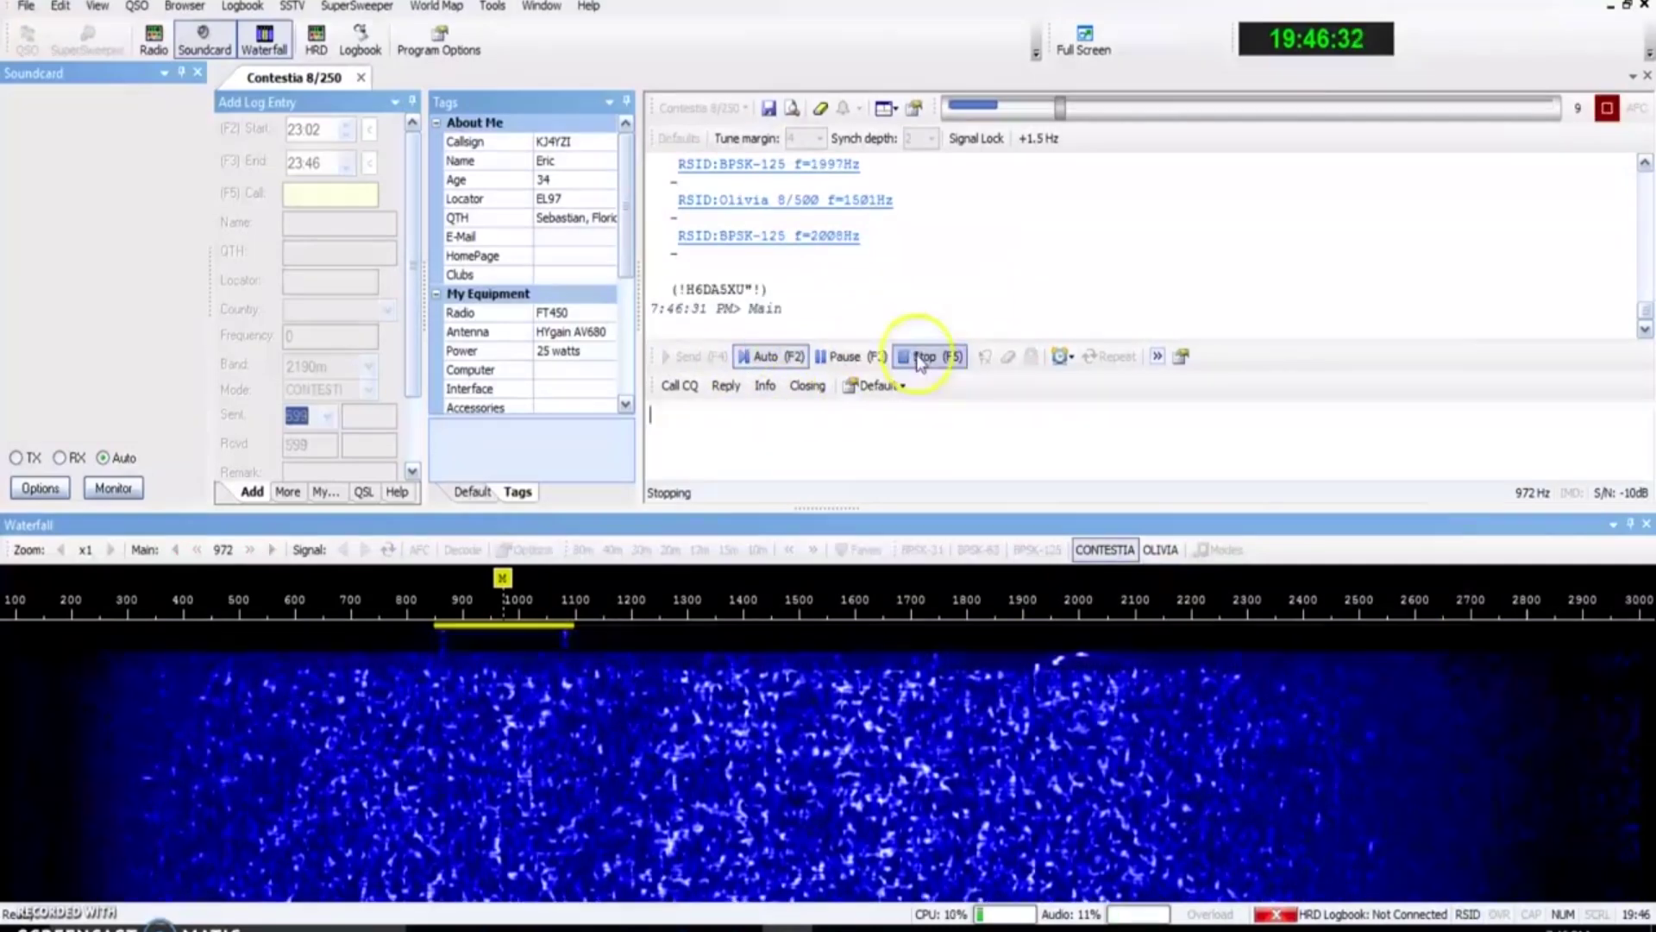
Stop the automatic transmission and send the first CQ call macro in Contestia 8/250
{"action": "left_click", "coordinate": [917, 356]}
{"action": "left_click", "coordinate": [679, 385]}
{"action": "left_click", "coordinate": [695, 415]}
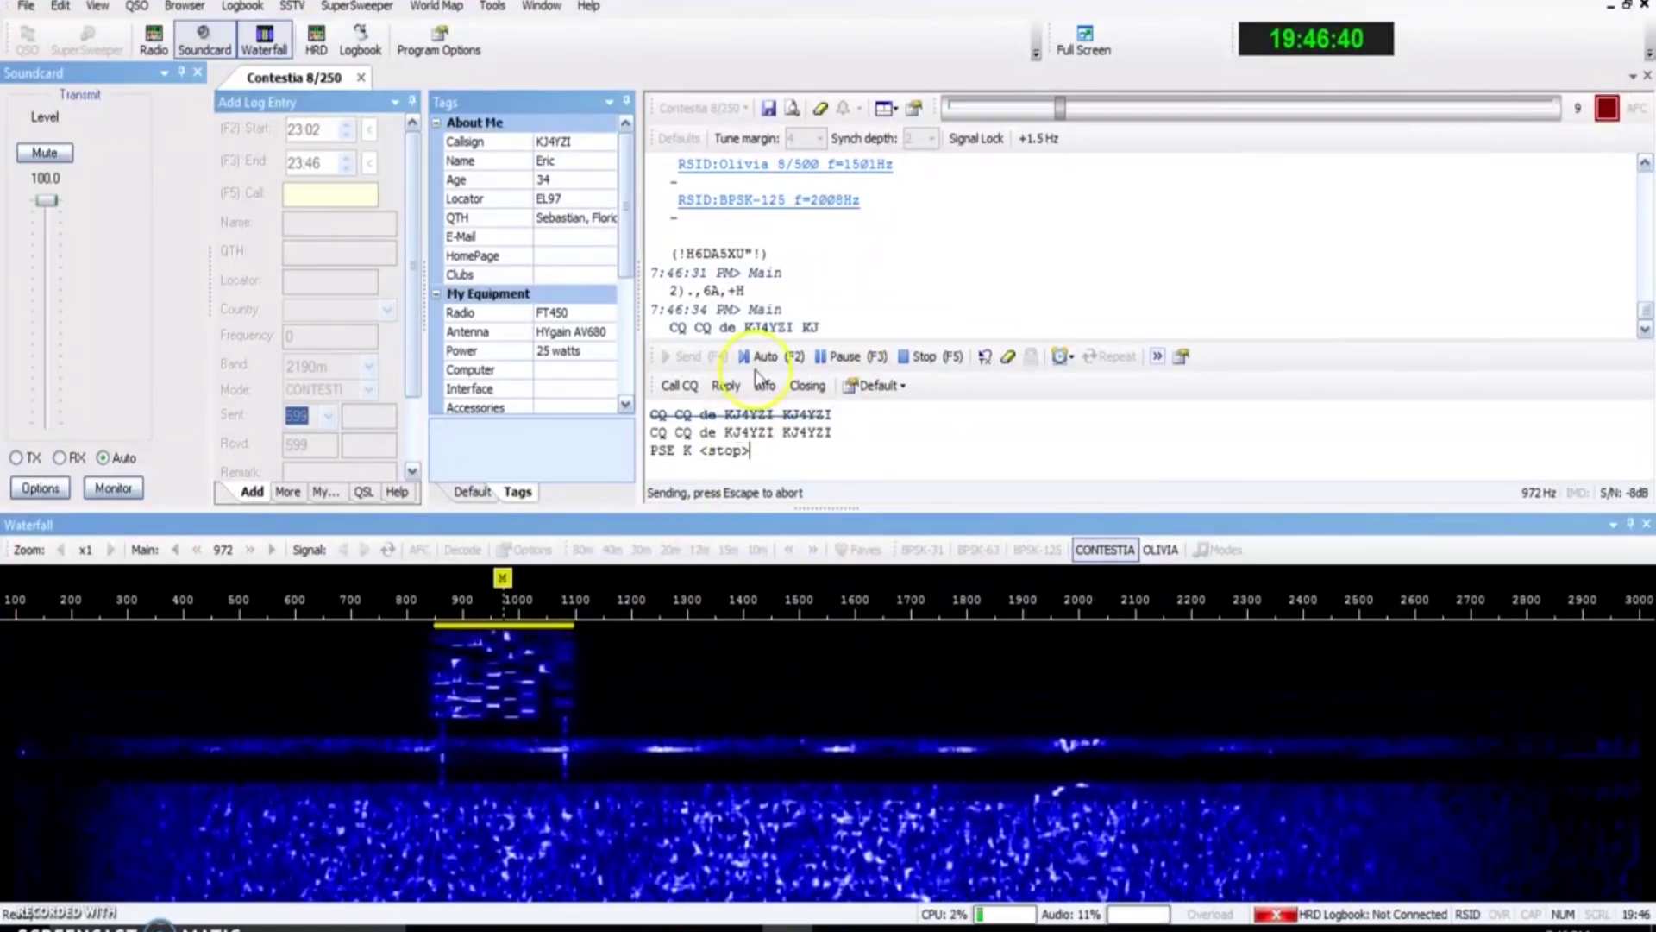
{"action": "left_click", "coordinate": [847, 355]}
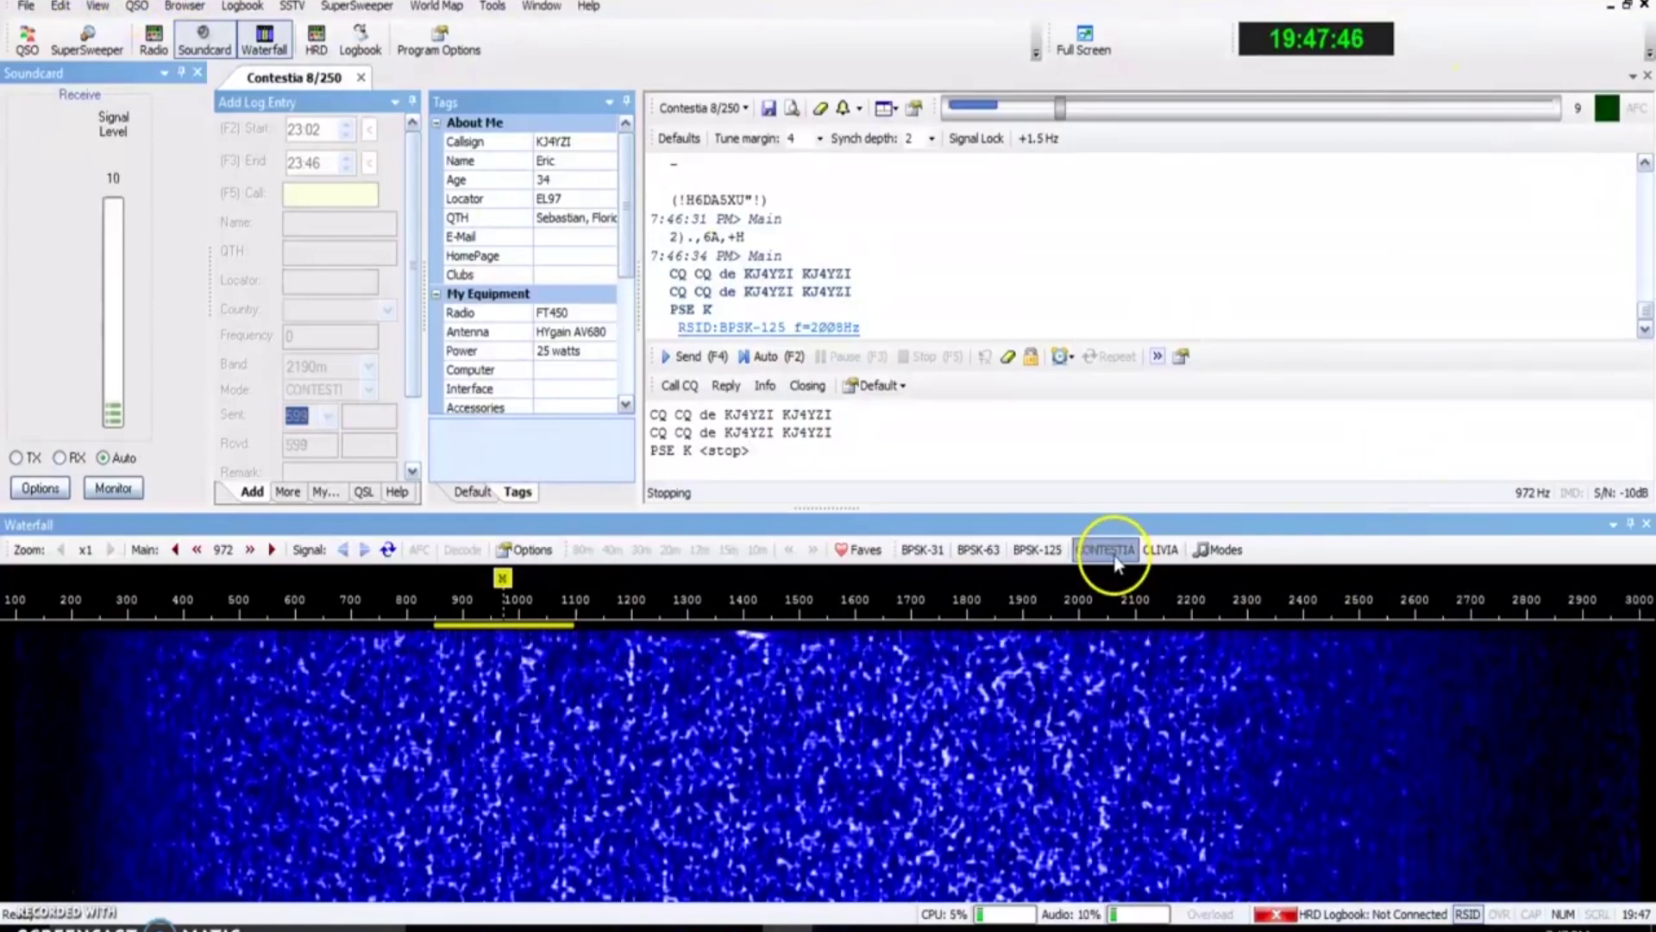
{"action": "left_click", "coordinate": [1115, 561]}
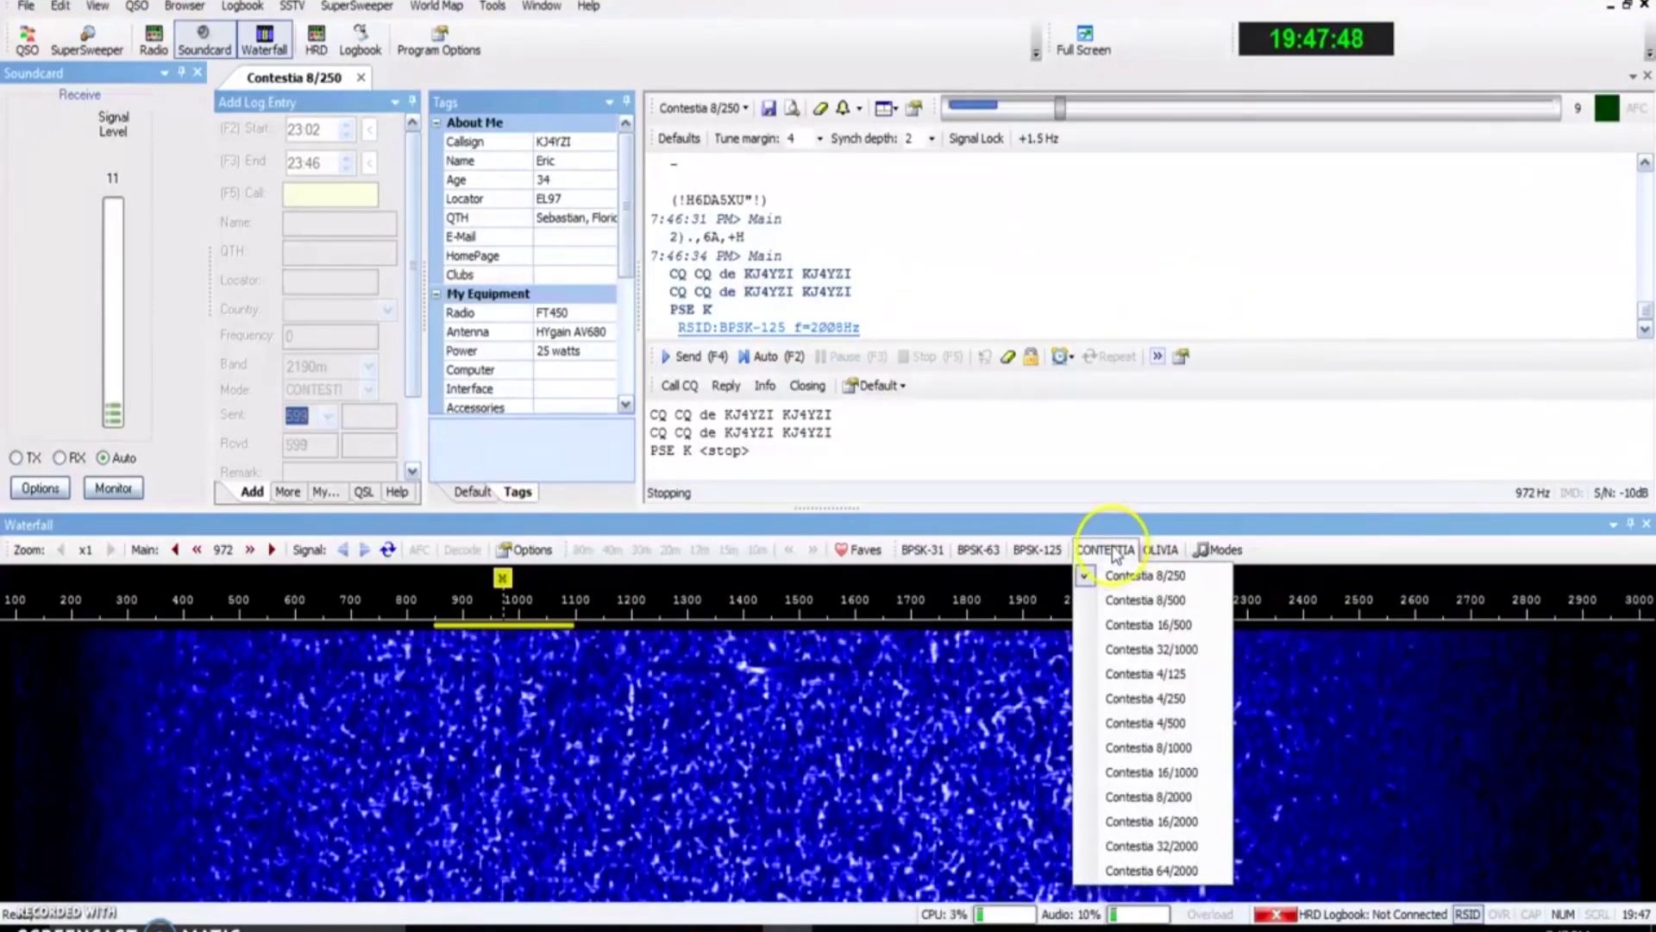
Try Olivia 4/125, nudge the waterfall marker near 1000 Hz, then settle on Contestia 4/125
{"action": "left_click", "coordinate": [1164, 550]}
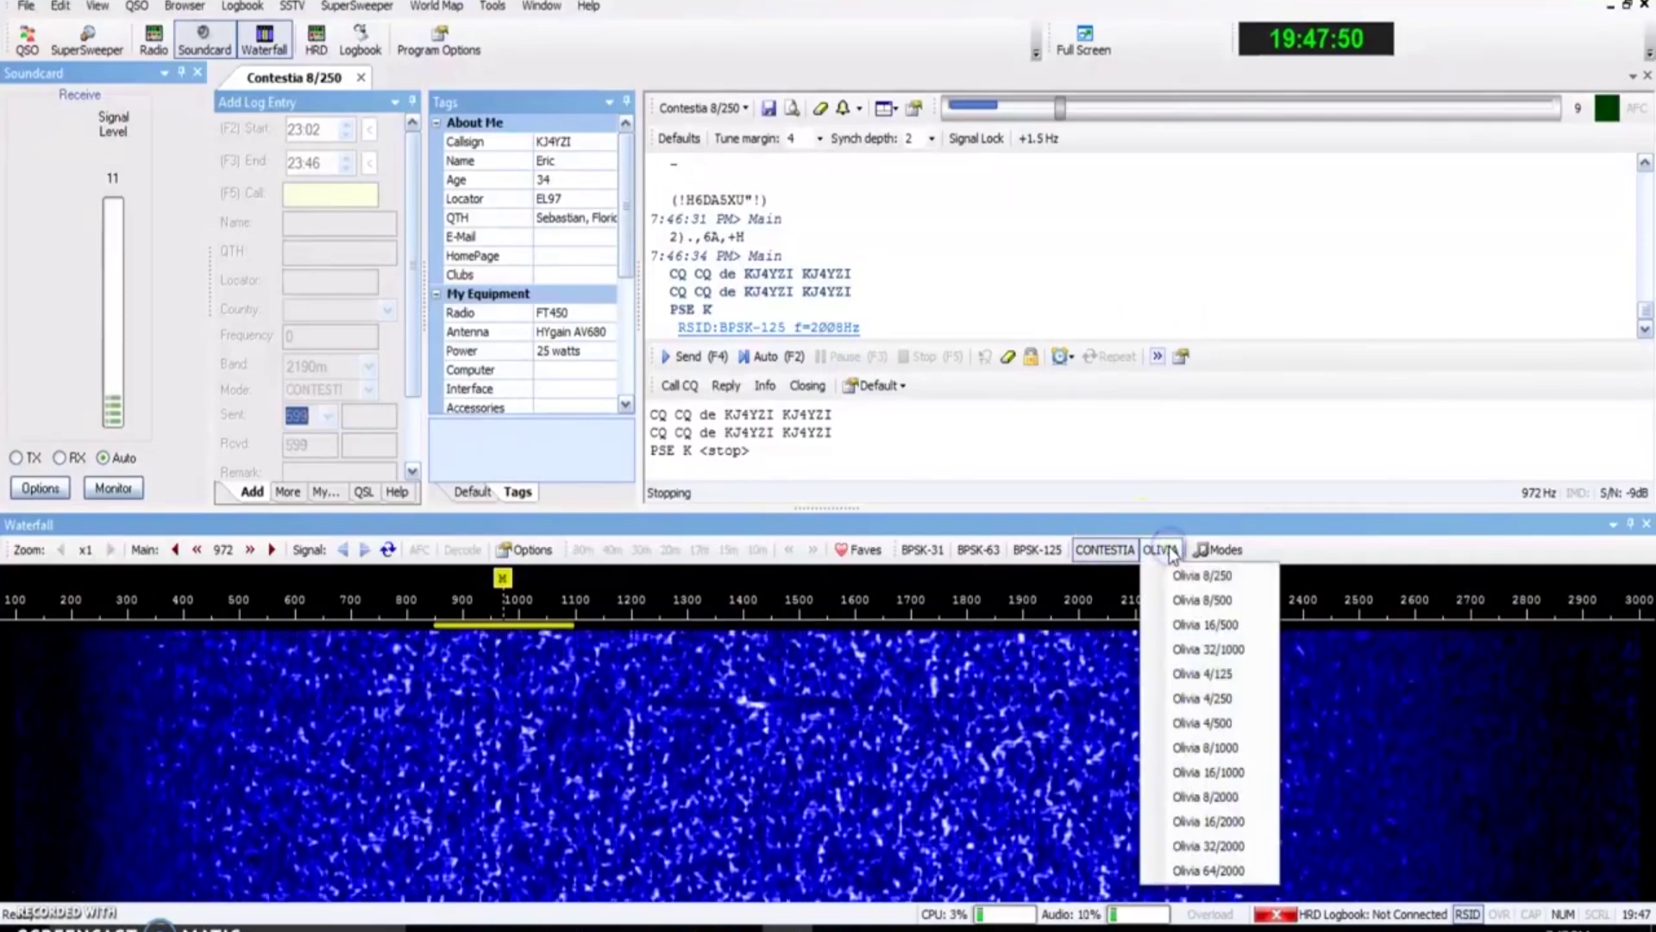
{"action": "left_click", "coordinate": [1232, 675]}
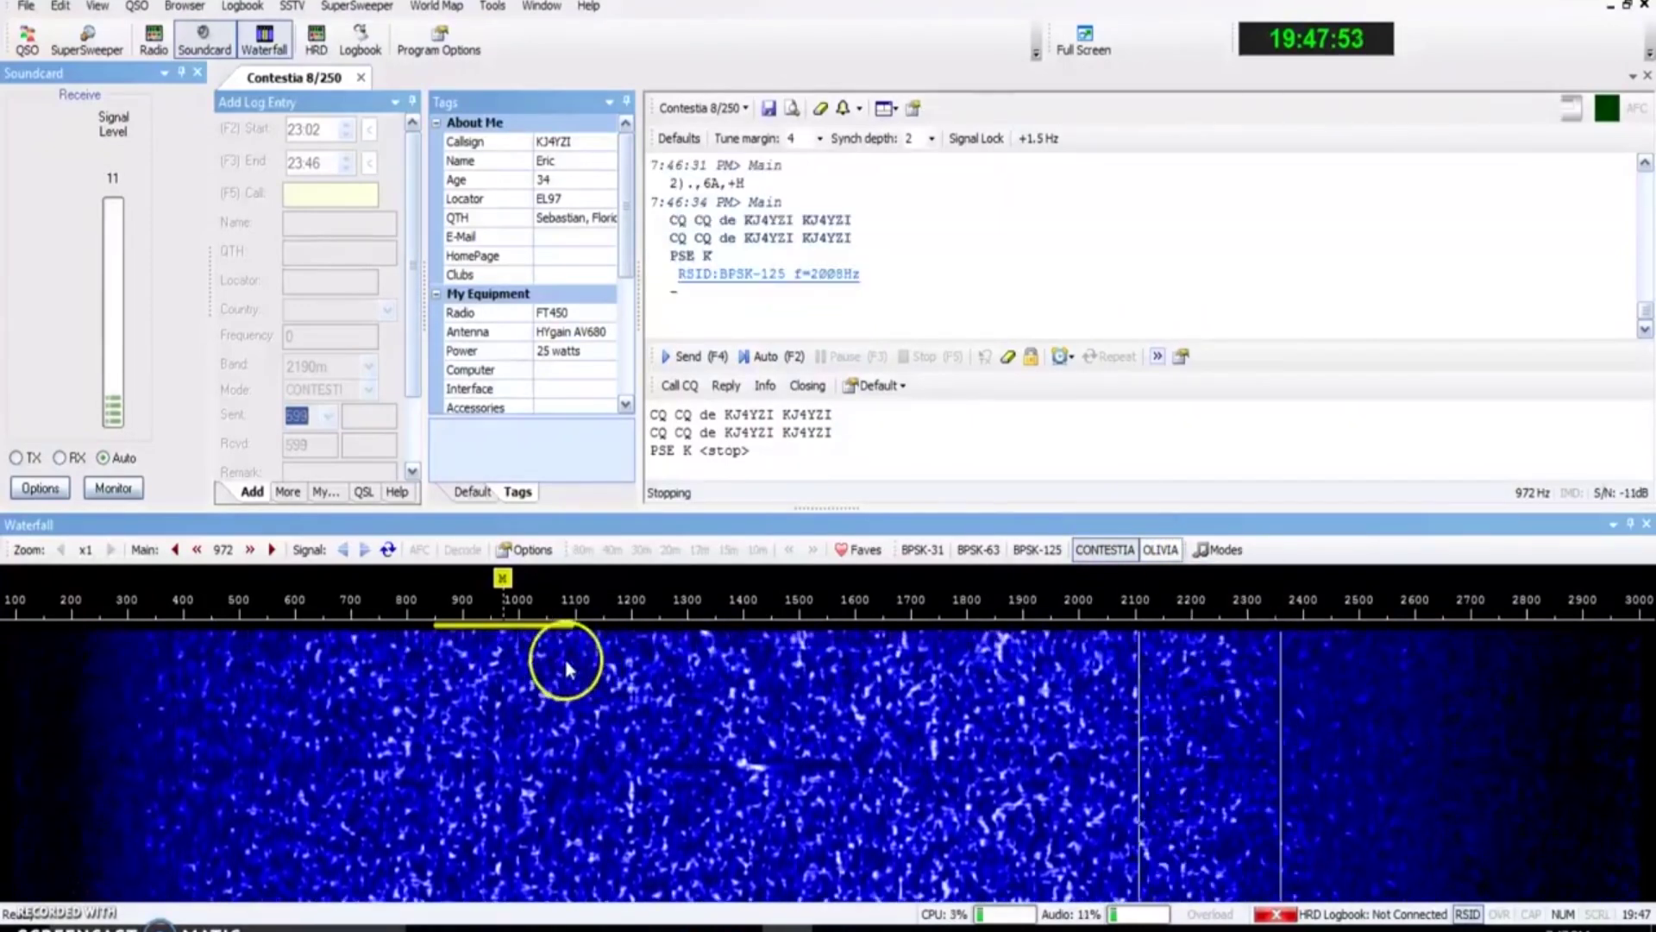
{"action": "left_click_drag", "start_coordinate": [561, 659], "coordinate": [503, 662]}
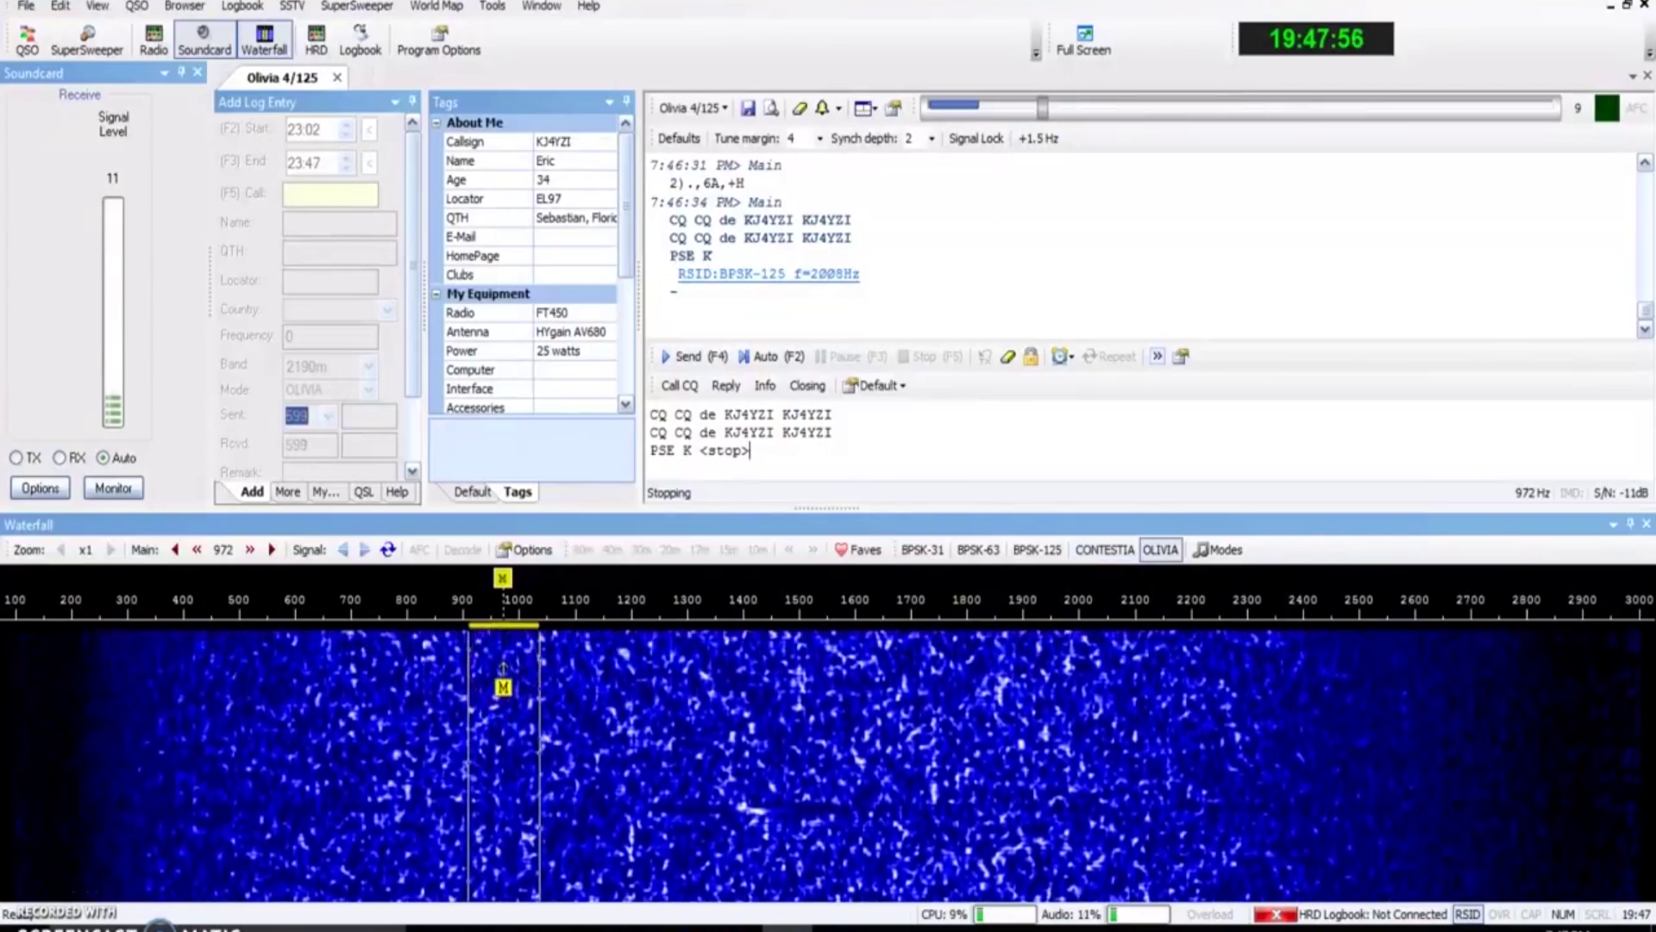
{"action": "left_click", "coordinate": [1101, 552]}
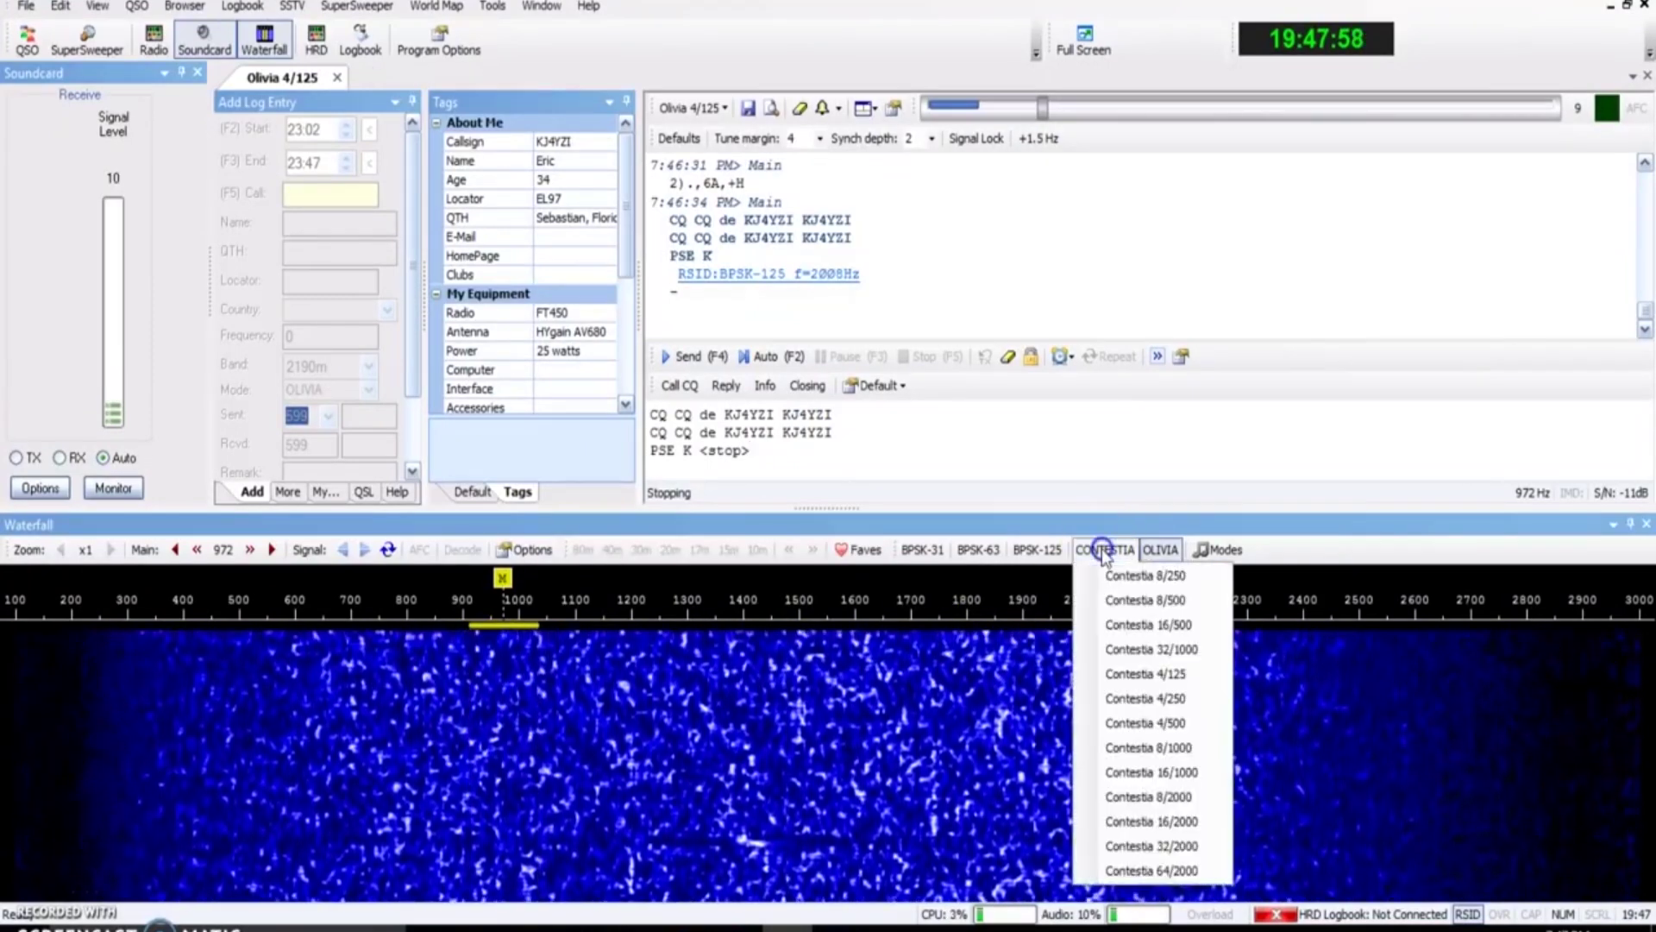
{"action": "left_click", "coordinate": [1164, 676]}
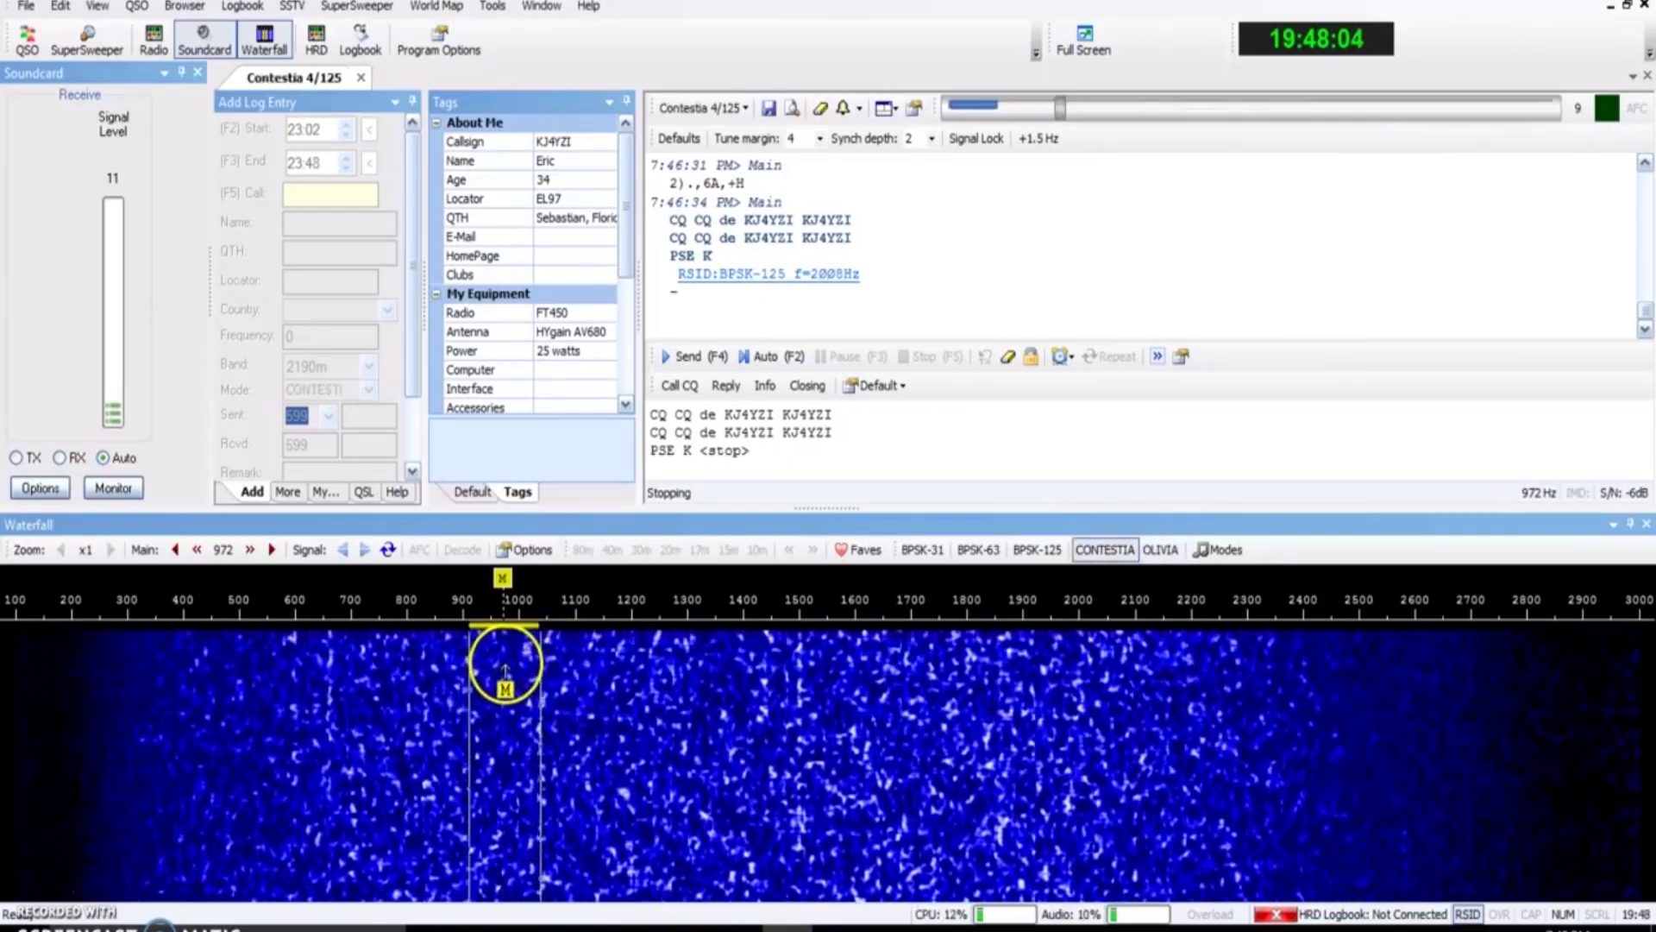
Compare the Contestia and Olivia submode lists, then choose Contestia 8/1000
{"action": "left_click", "coordinate": [504, 668]}
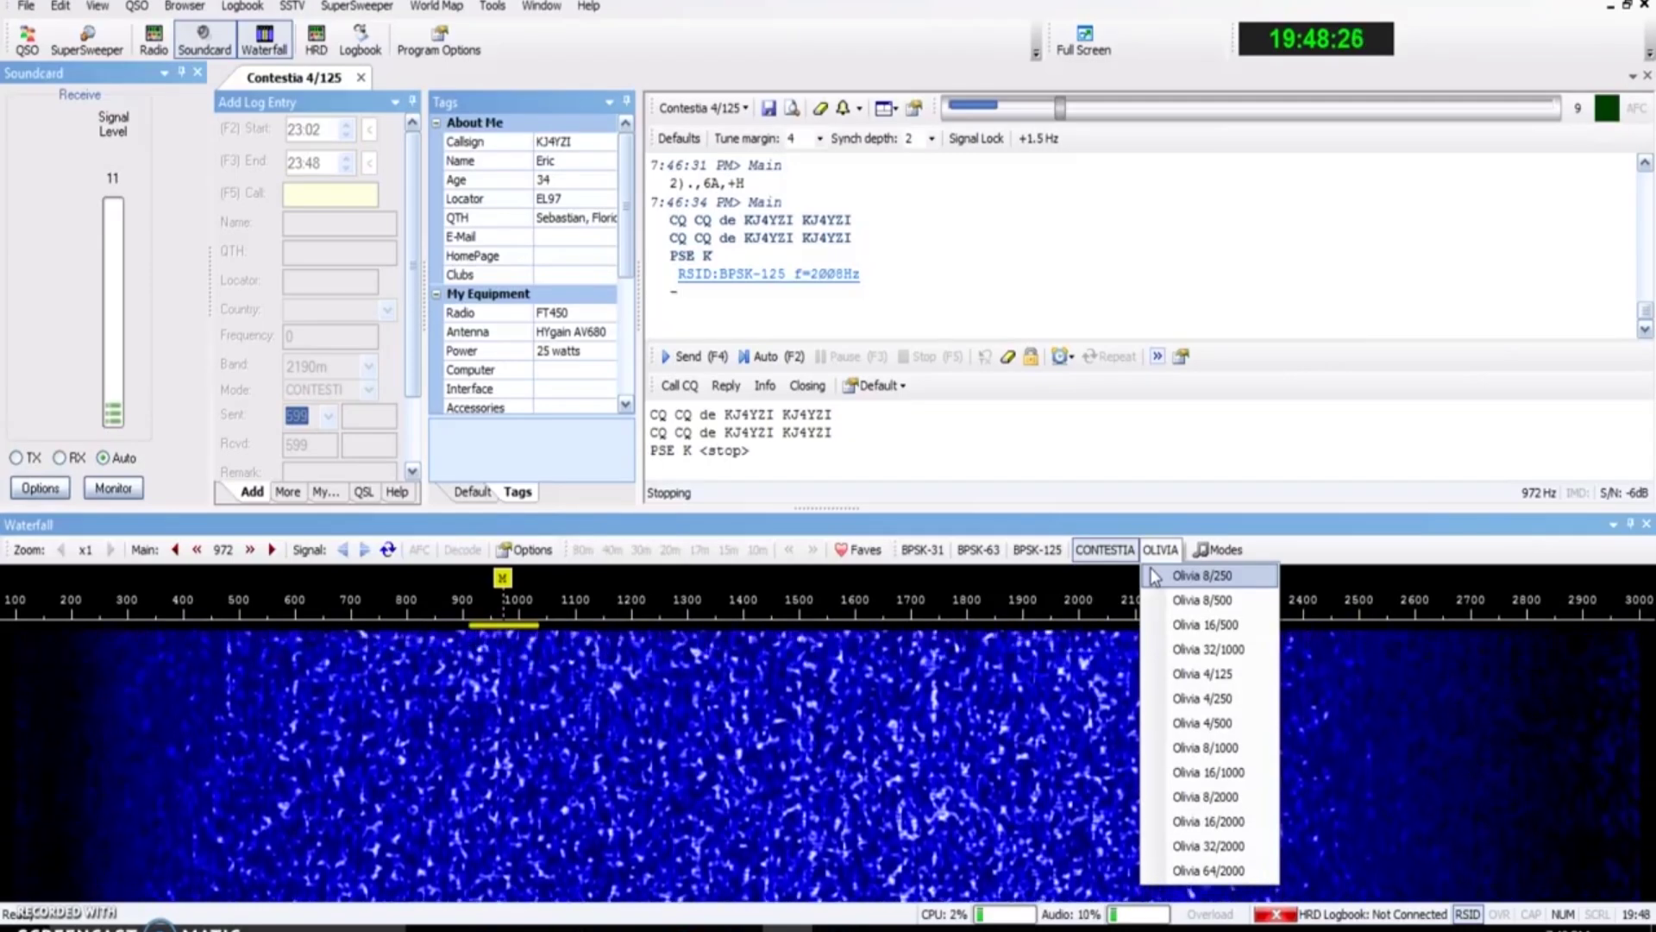
{"action": "left_click", "coordinate": [1108, 549]}
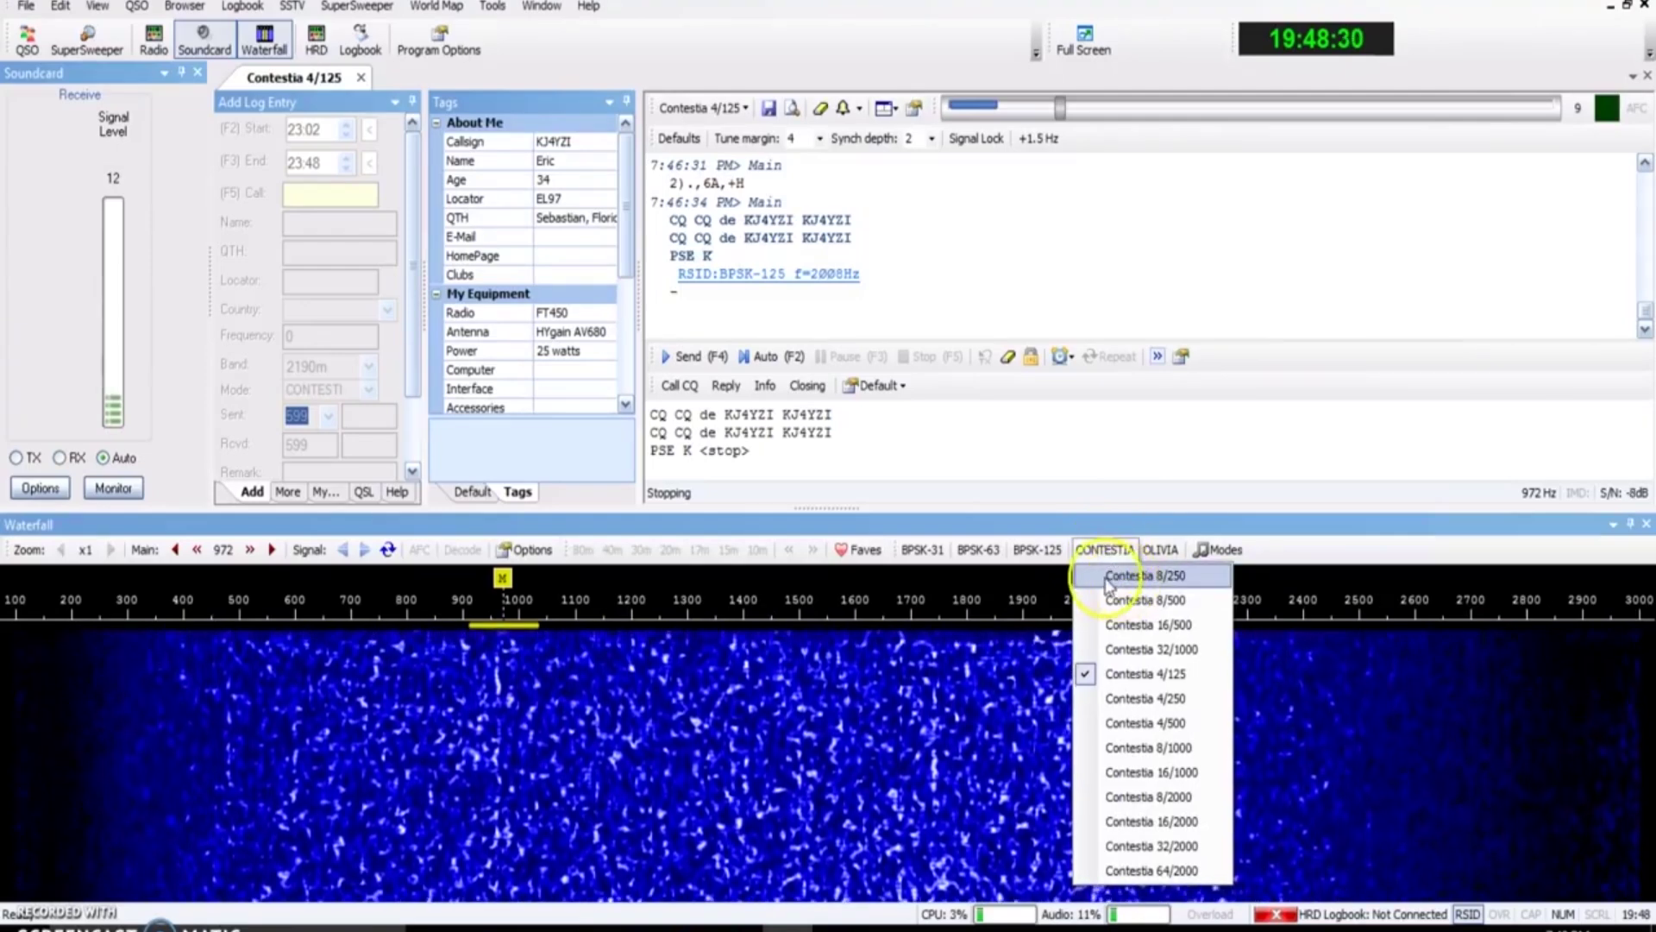
{"action": "left_click", "coordinate": [1166, 549]}
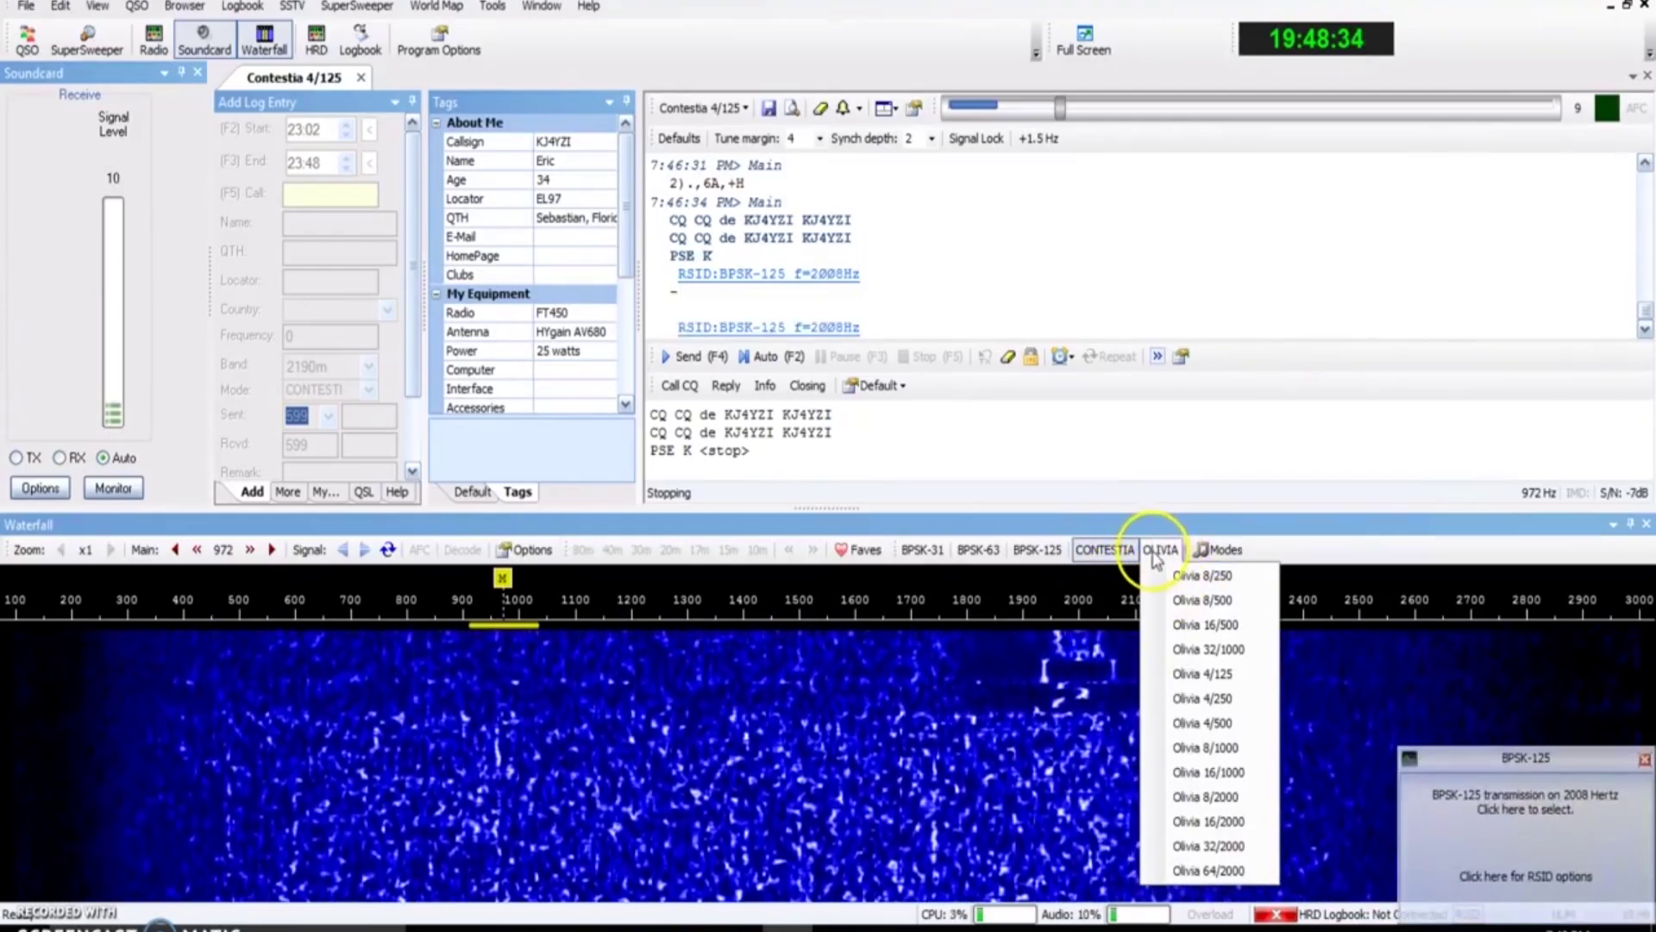
{"action": "left_click", "coordinate": [1109, 550]}
{"action": "left_click", "coordinate": [1159, 552]}
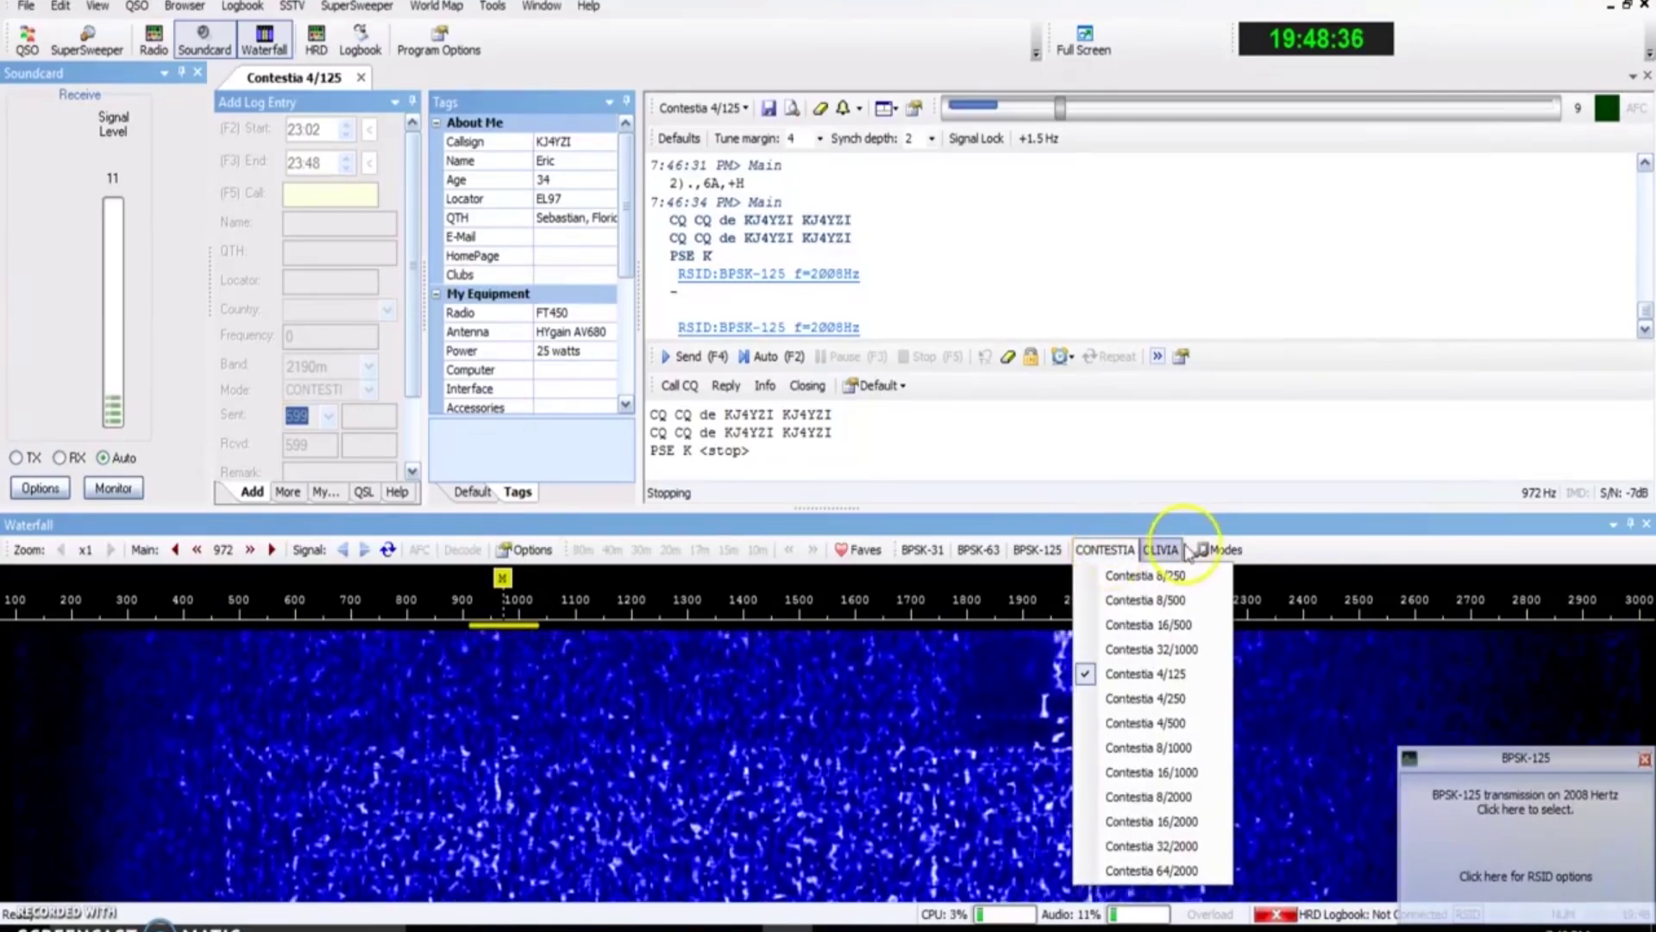
{"action": "left_click", "coordinate": [1109, 550]}
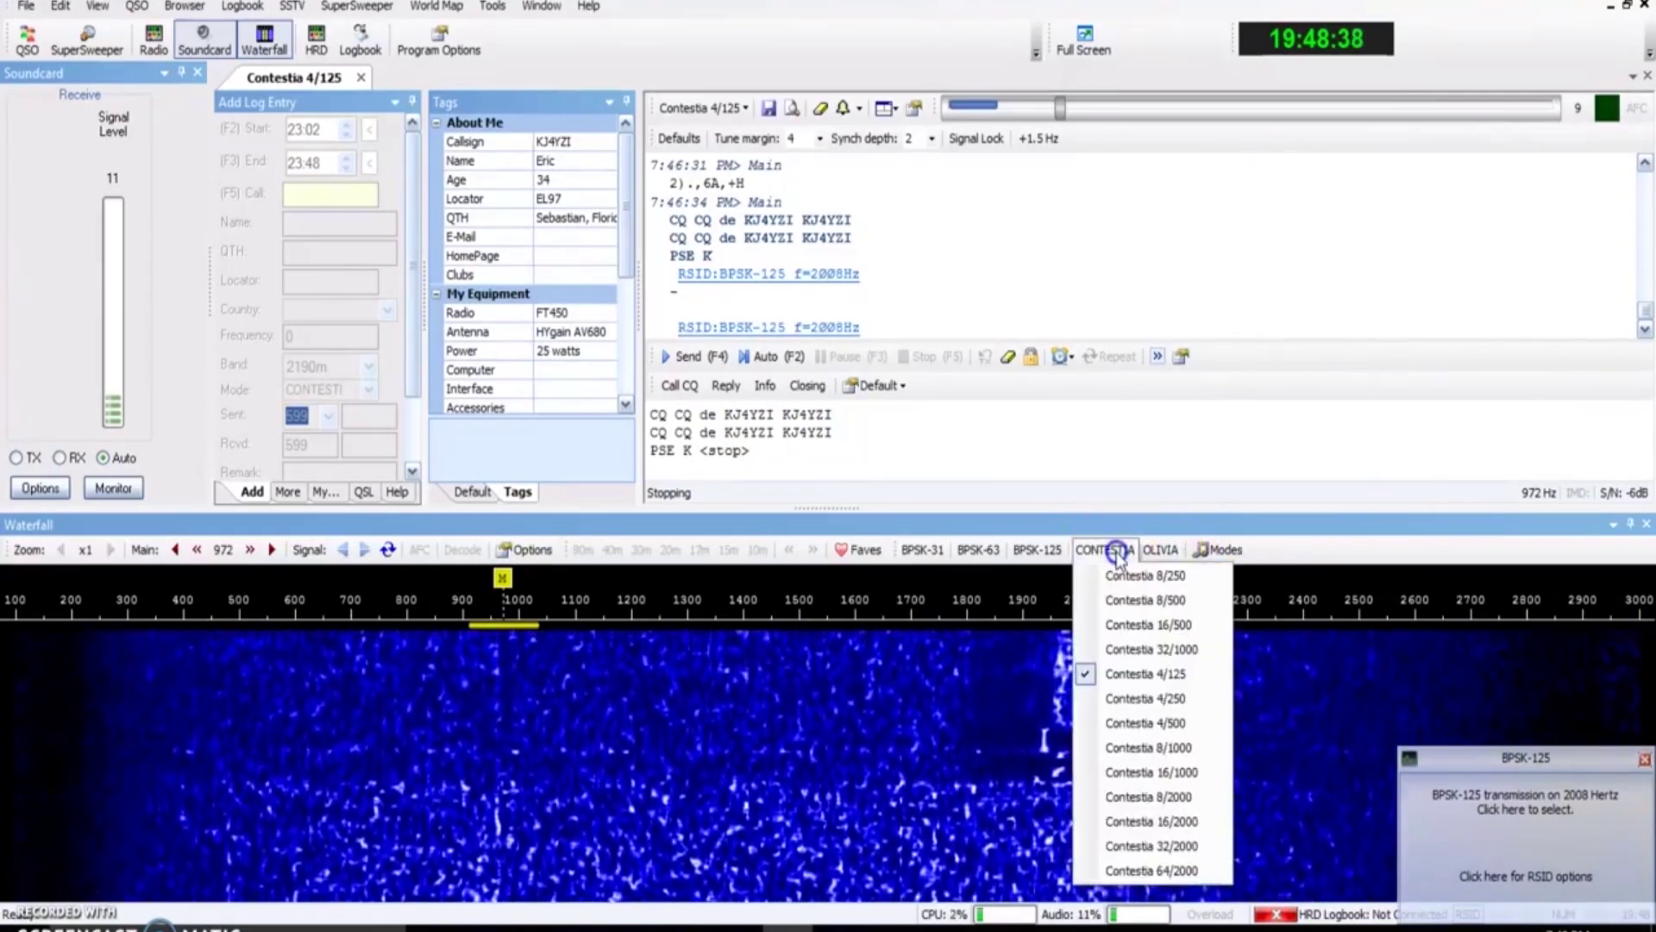
{"action": "left_click", "coordinate": [1139, 674]}
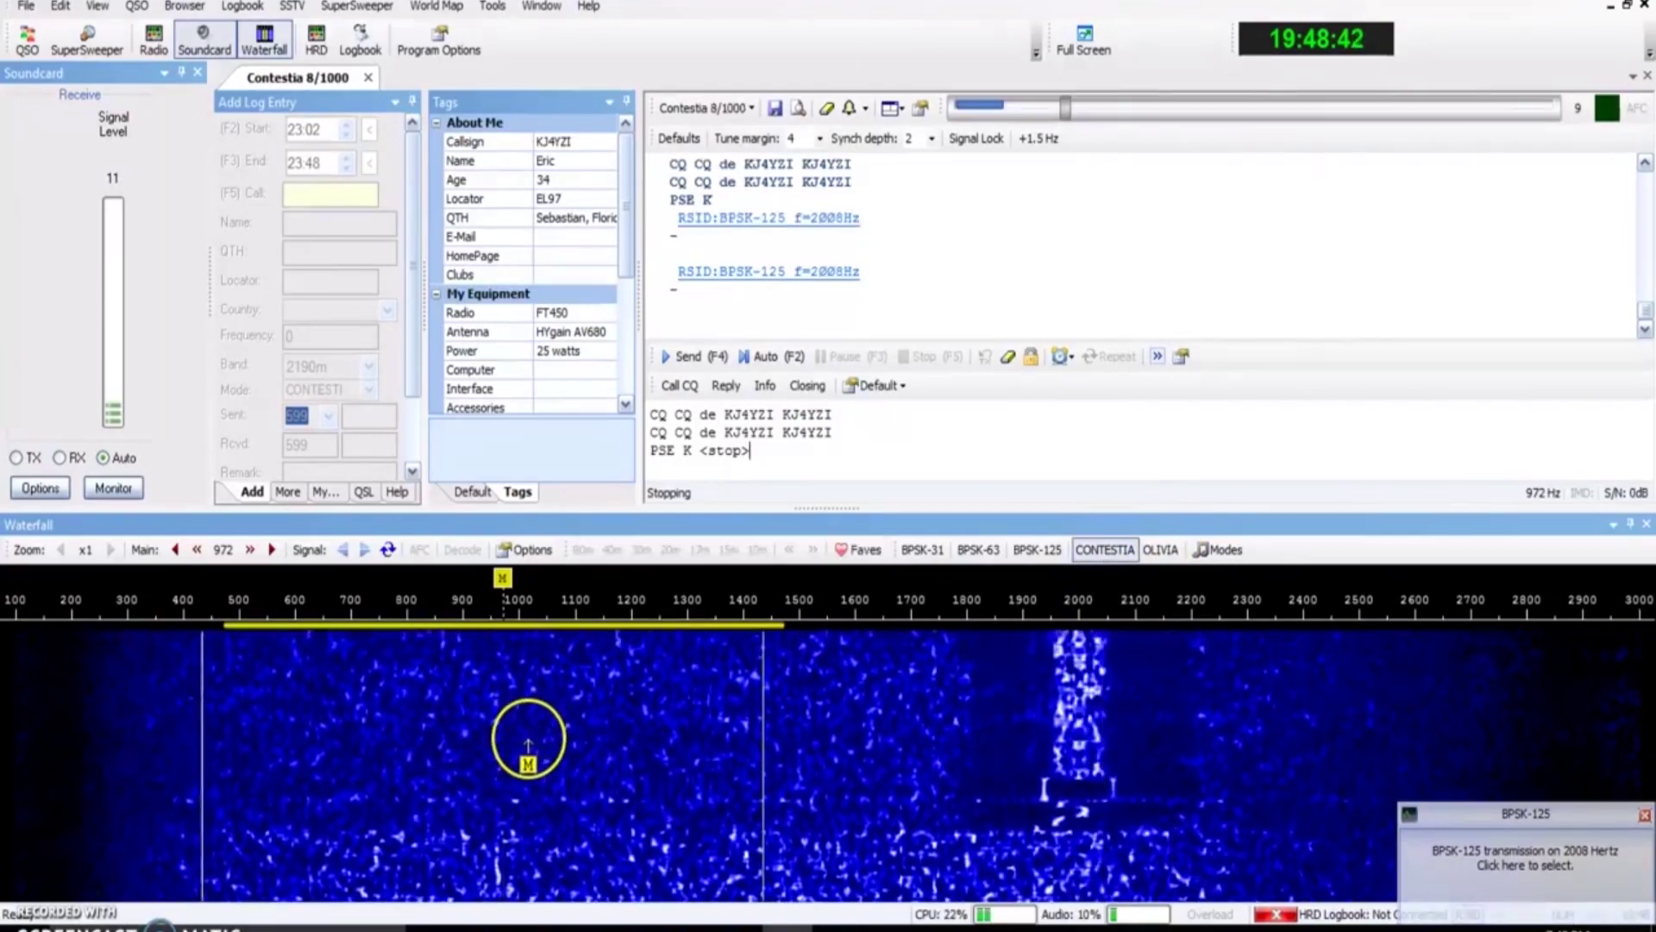
Tune the receive frequency to 1031 Hz and transmit the CQ x 3 call with Auto
{"action": "left_click", "coordinate": [668, 488]}
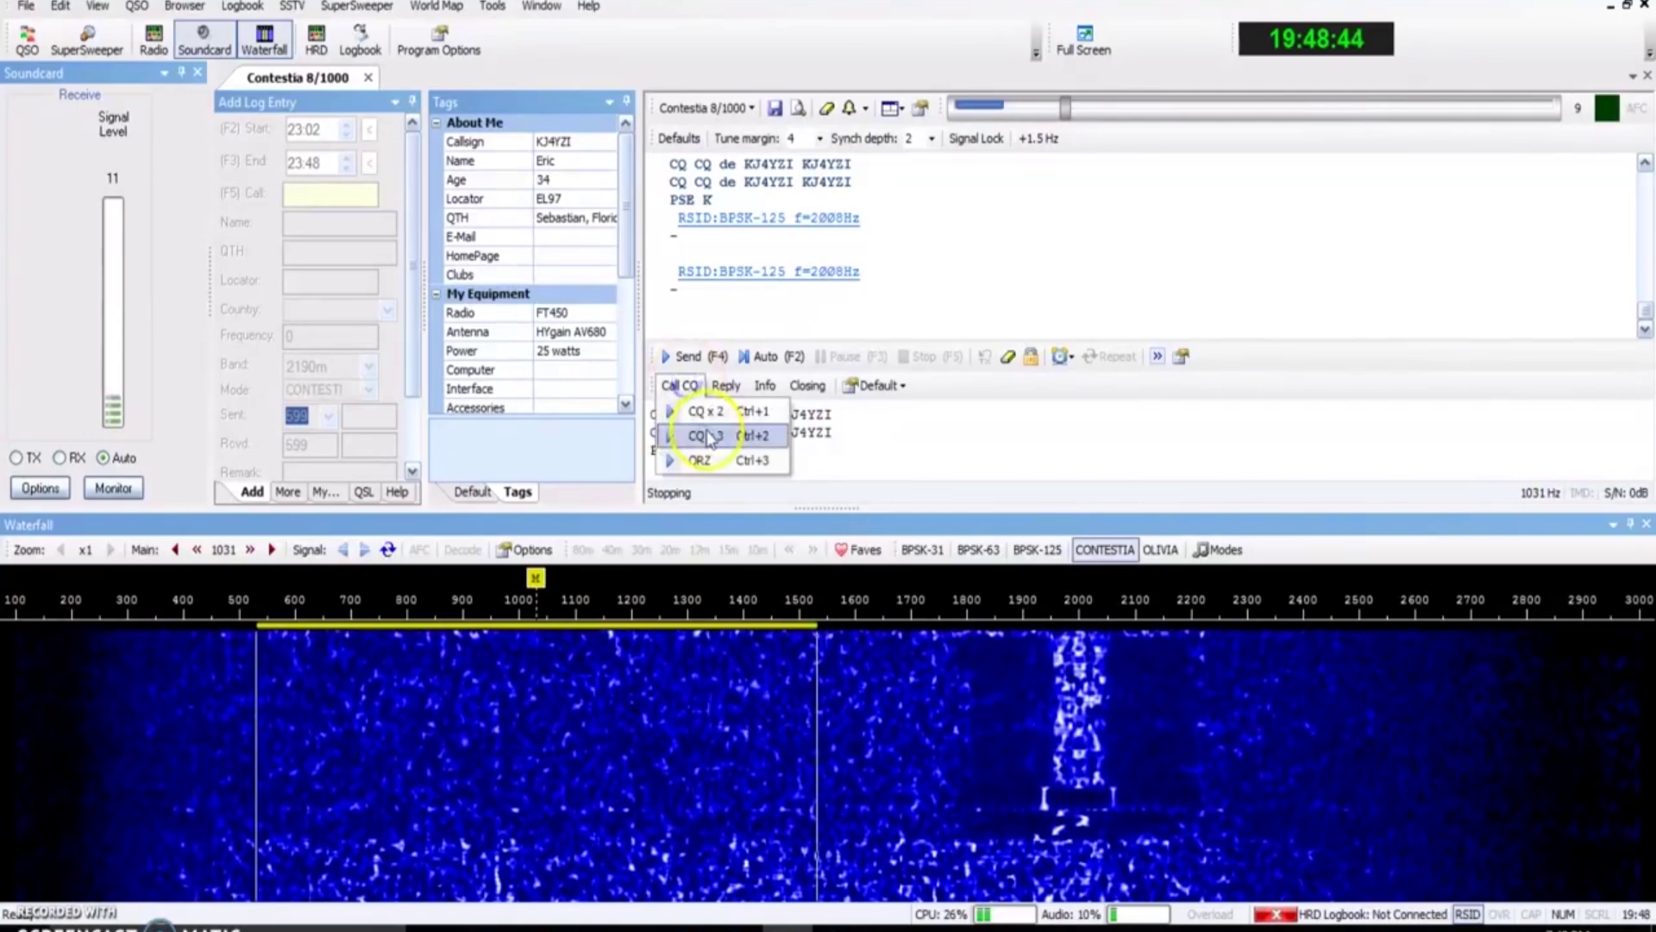
{"action": "left_click", "coordinate": [707, 437]}
{"action": "left_click", "coordinate": [770, 366]}
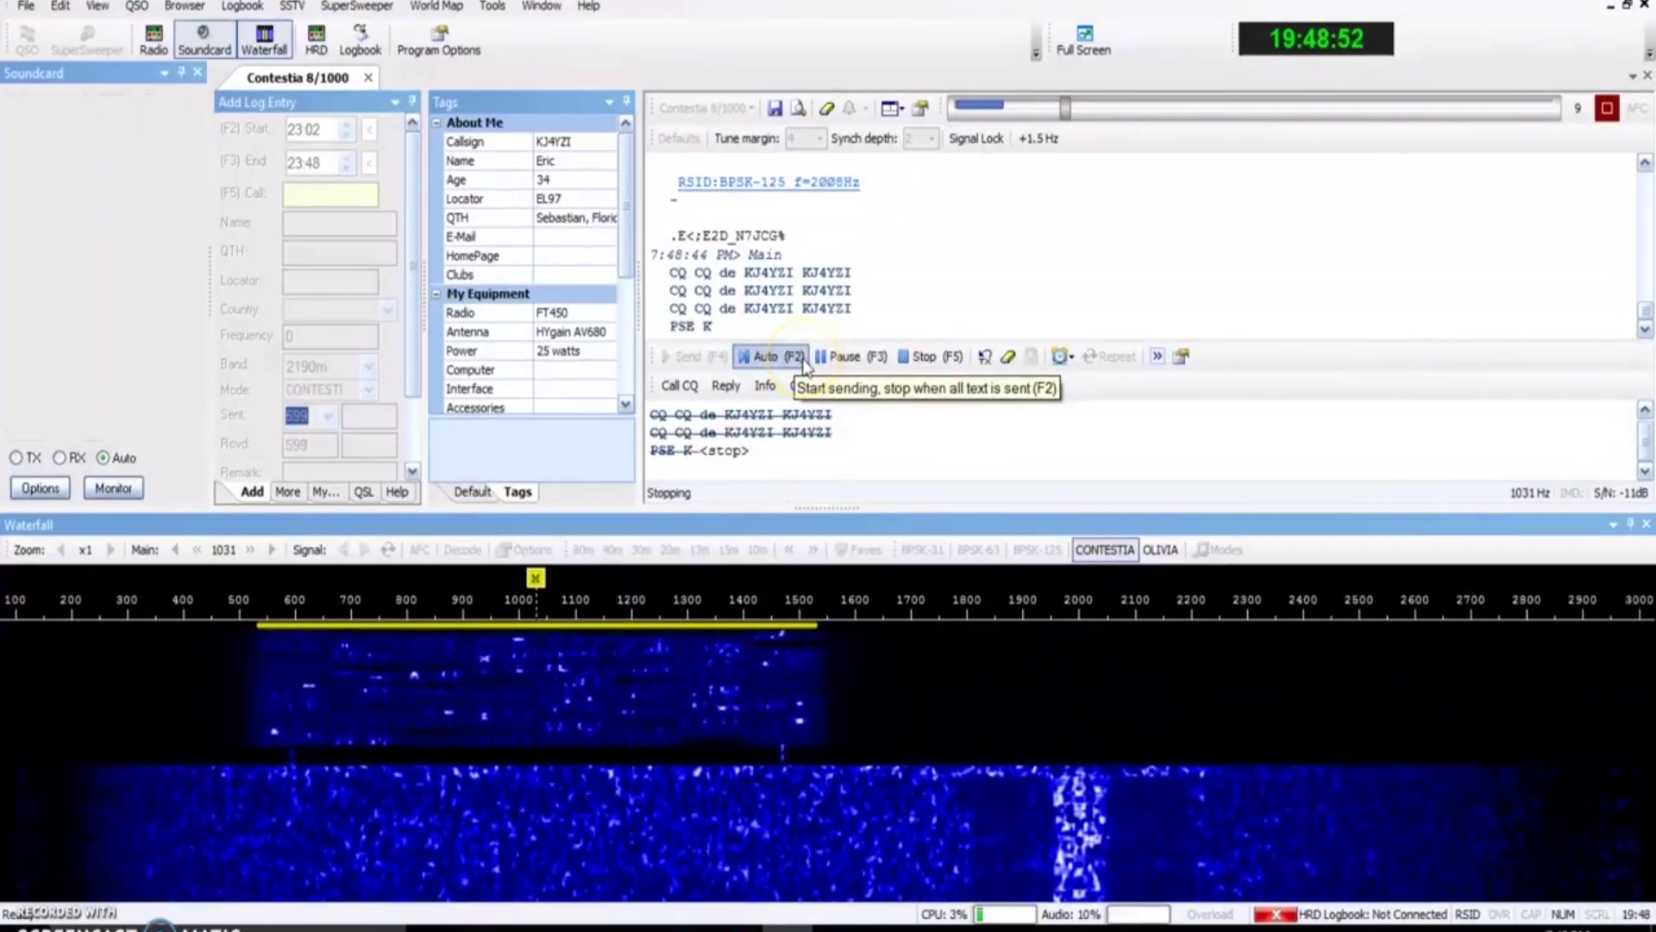
Glance at the Contestia and Olivia submode lists, leaving the mode unchanged
{"action": "left_click", "coordinate": [1111, 550]}
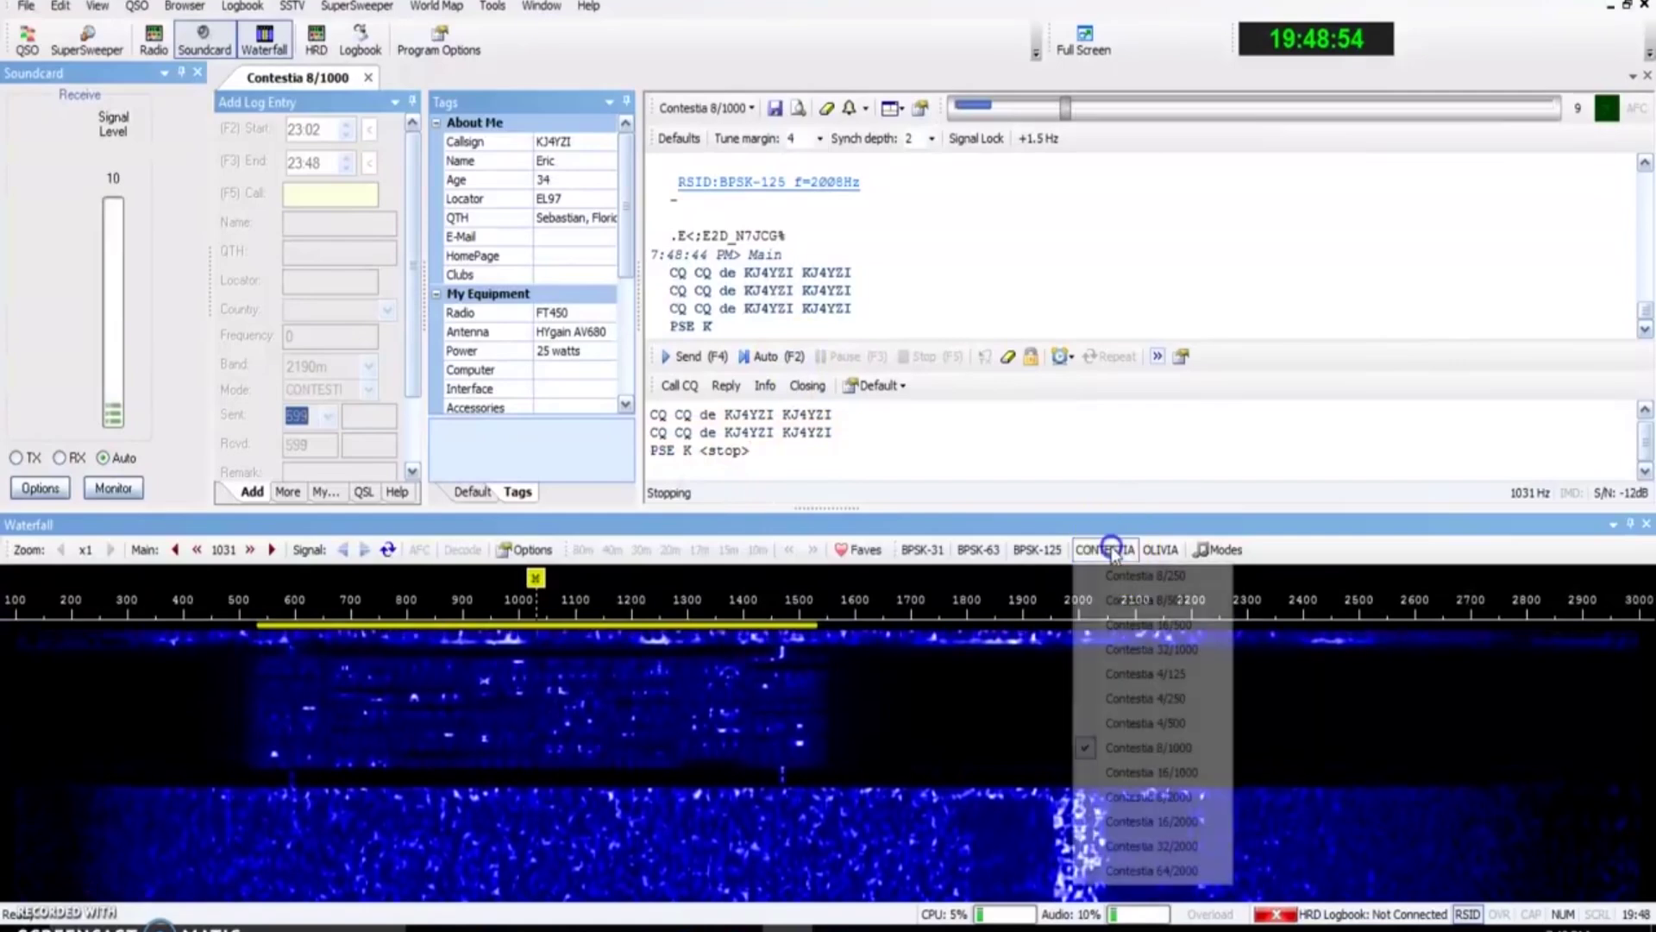
{"action": "left_click", "coordinate": [1159, 547]}
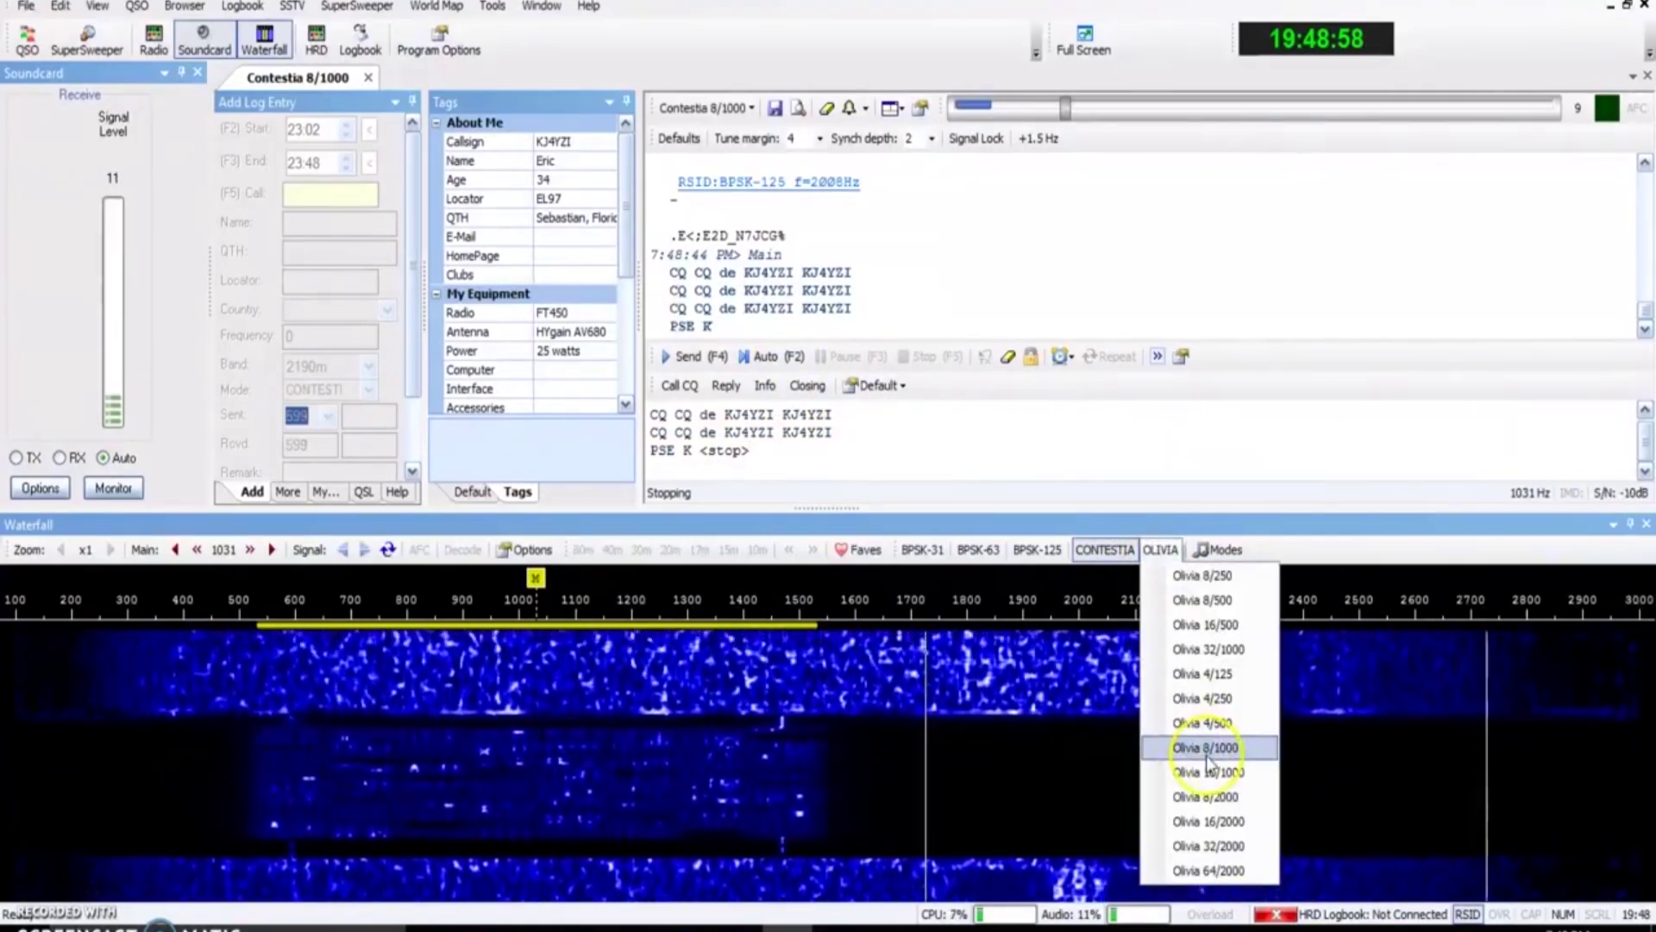
{"action": "left_click", "coordinate": [997, 432]}
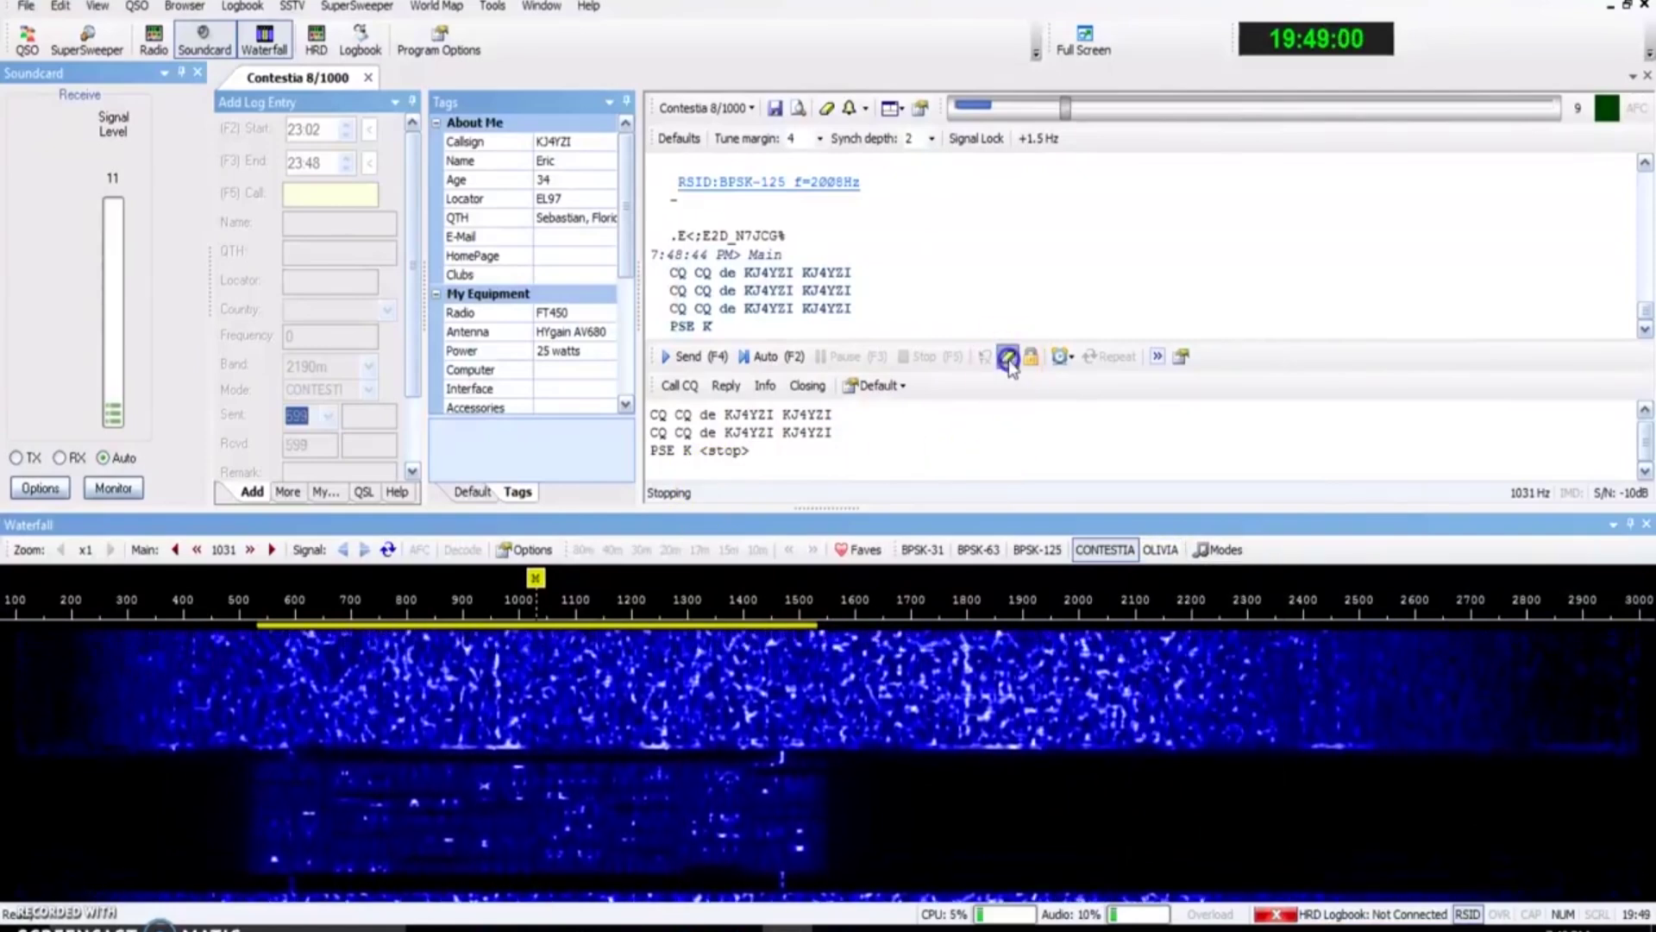
Erase the CQ x 3 text from the TX pane using the eraser icon
{"action": "left_click", "coordinate": [1008, 359]}
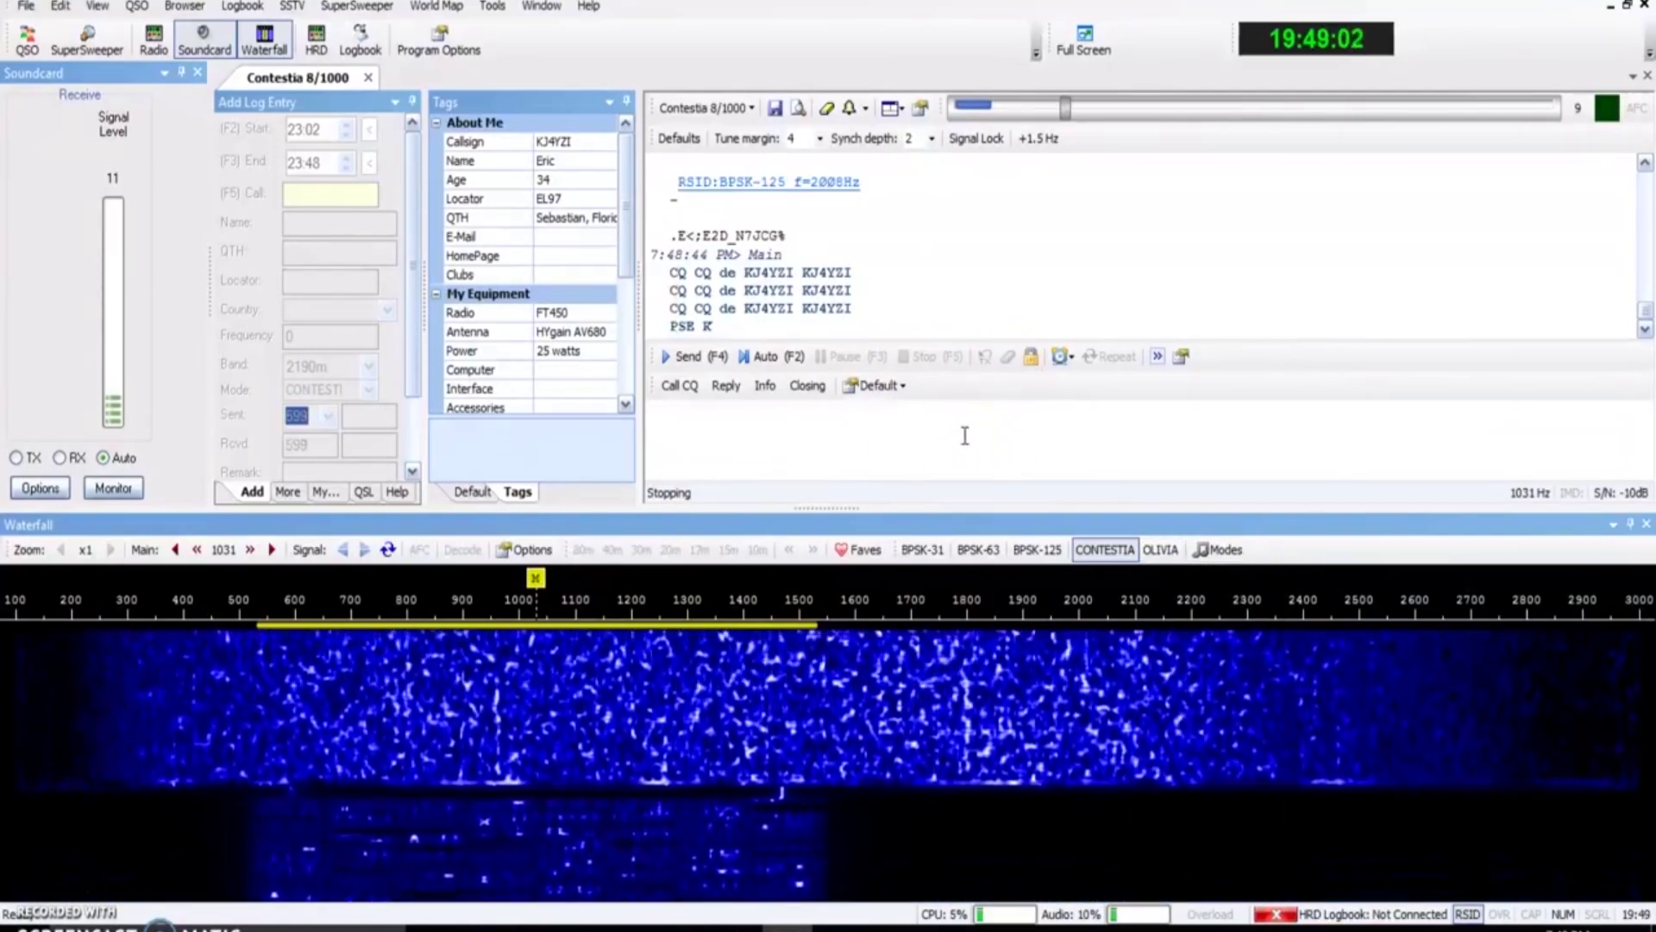